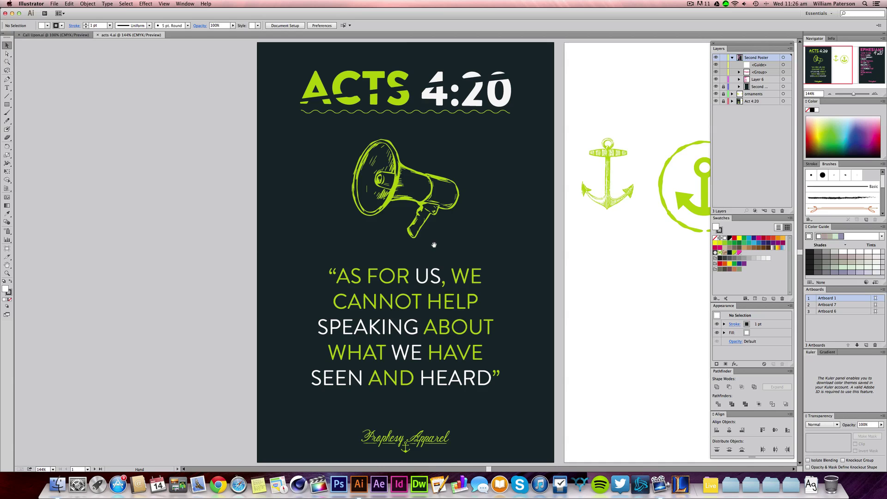
Step: Examine the finished ACTS 4:20 and EPHESIANS 4:20 posters, especially how the script numerals cut through the pink EPHESIANS title
left_click_drag(434, 245, 241, 255)
scroll(241, 255, "left", 5)
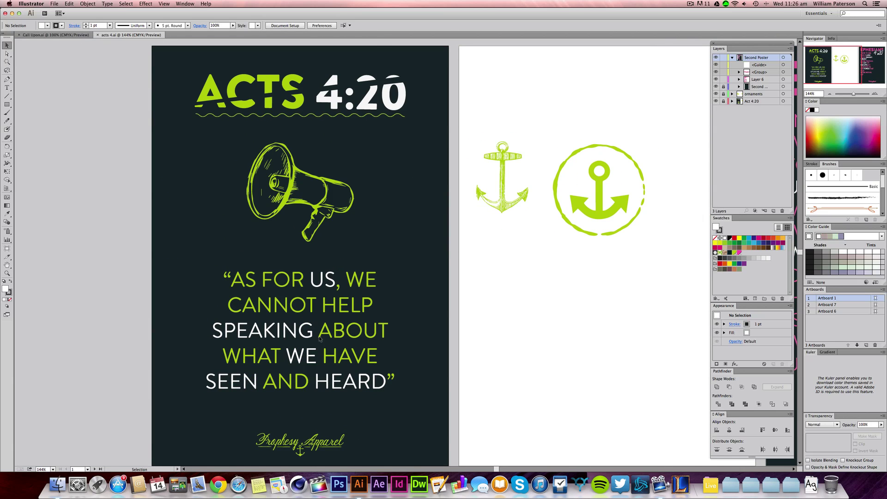
scroll(380, 192, "right", 20)
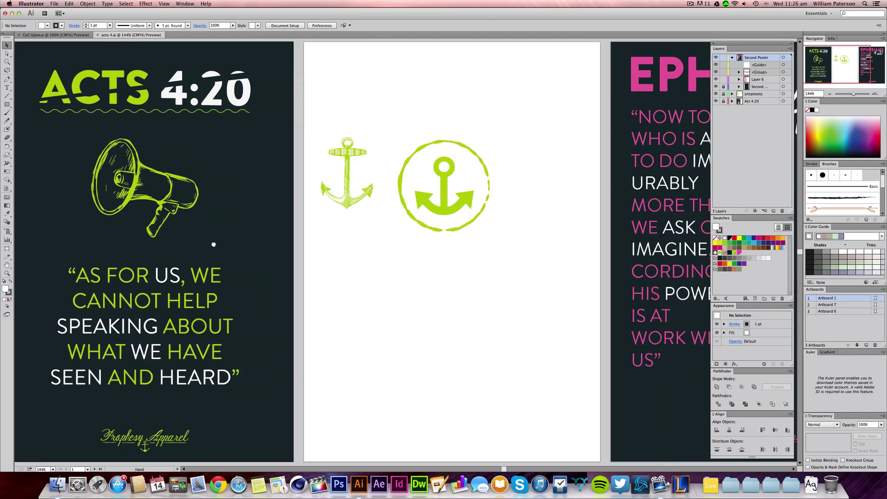
scroll(336, 275, "right", 3)
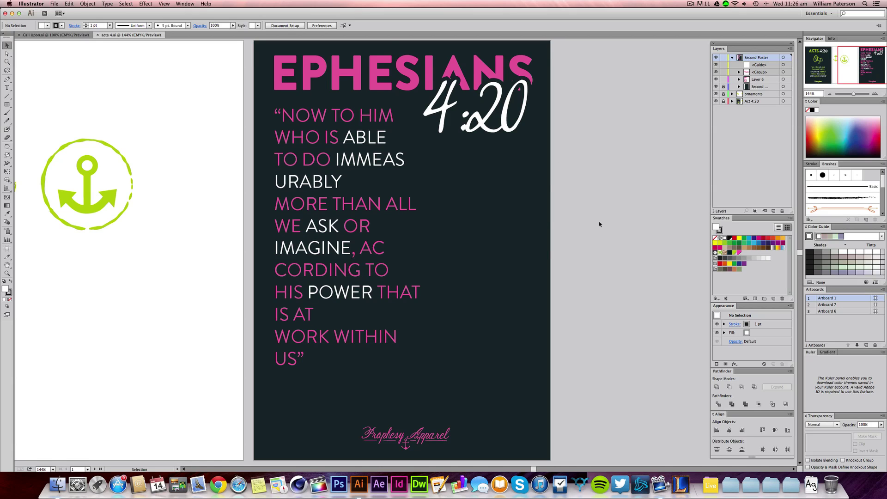
left_click_drag(600, 224, 471, 52)
left_click(558, 178)
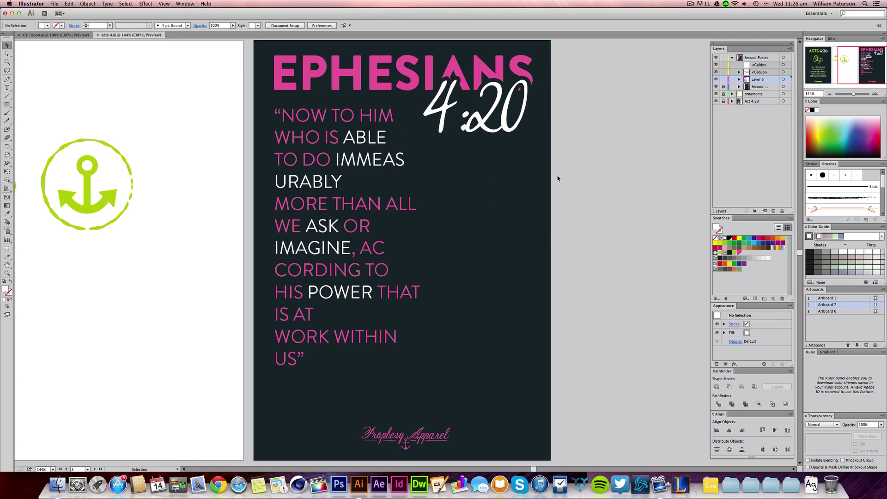
left_click_drag(558, 178, 511, 40)
left_click(562, 89)
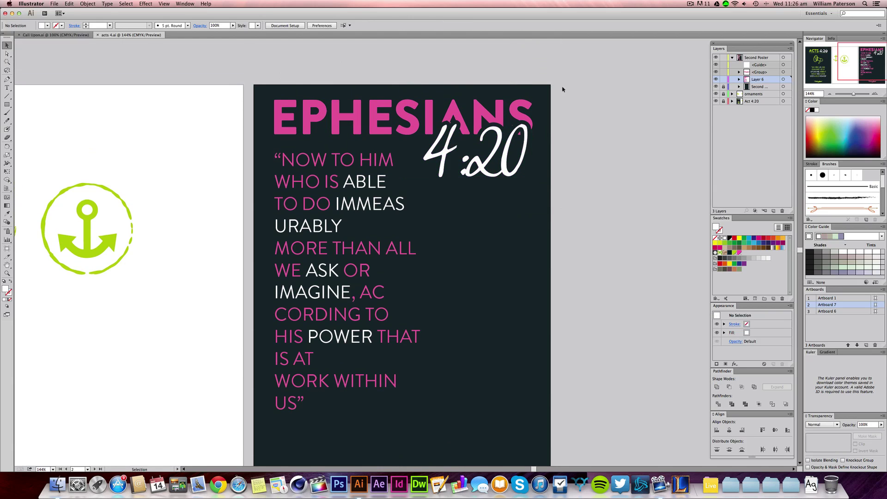
left_click_drag(562, 90, 477, 194)
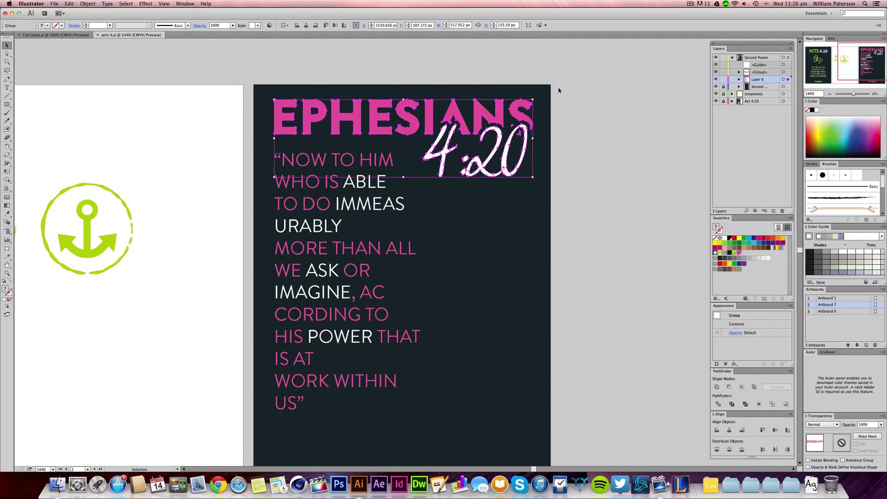
left_click(559, 90)
left_click_drag(559, 87, 472, 226)
left_click(473, 226)
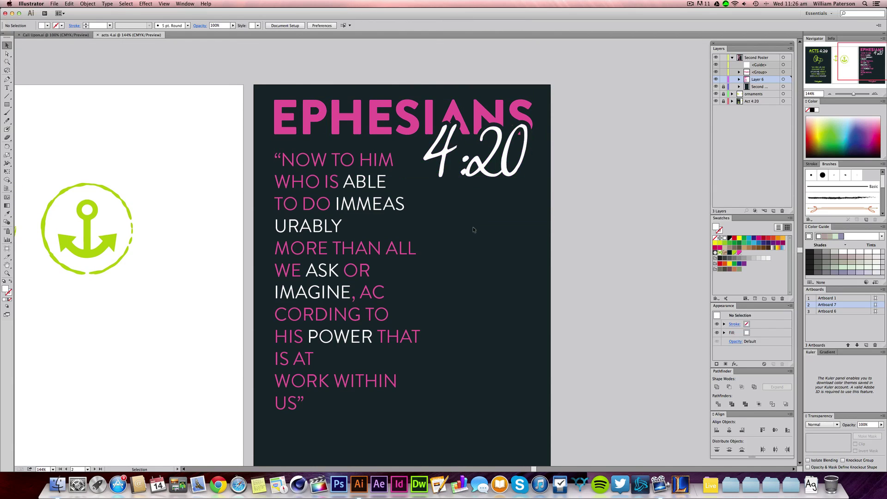
left_click(498, 138)
left_click(590, 172)
left_click_drag(576, 209, 465, 84)
left_click(600, 140)
Step: Create a new single-artboard document 1280 px wide and 720 px high
left_click(54, 3)
left_click(65, 14)
left_click(445, 184)
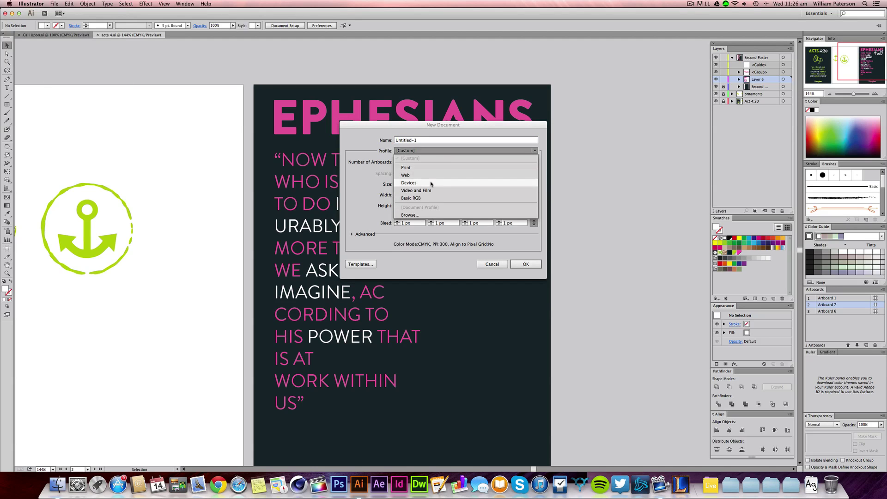
left_click(431, 184)
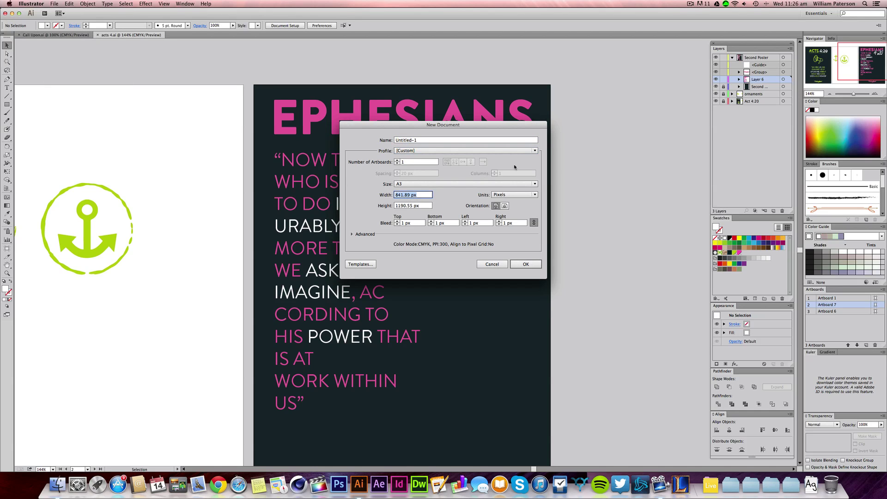
type("1280")
key("Tab")
type("72")
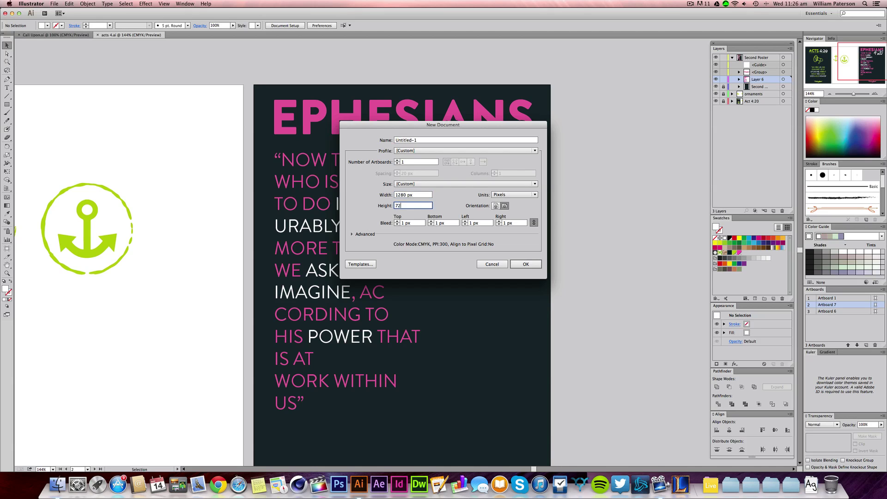
type("0")
key("Return")
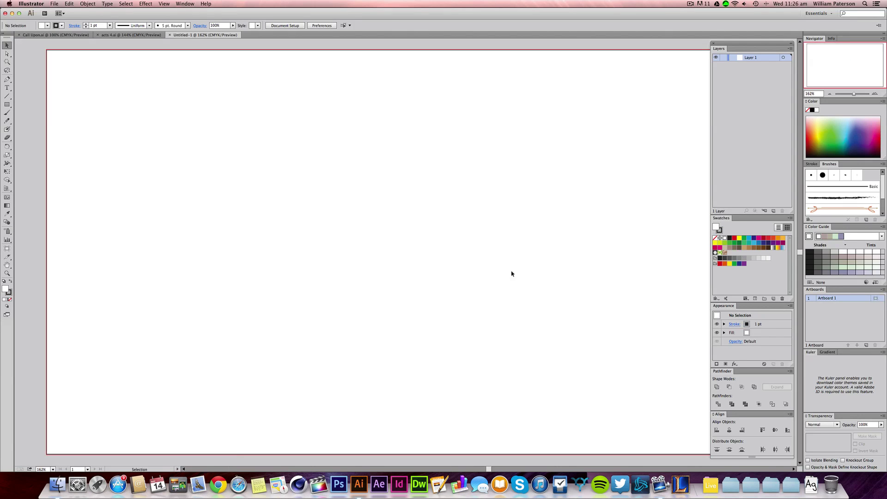
Step: Add a point text object reading "Texting" near the middle of the artboard
left_click_drag(531, 302, 486, 301)
key("super+minus")
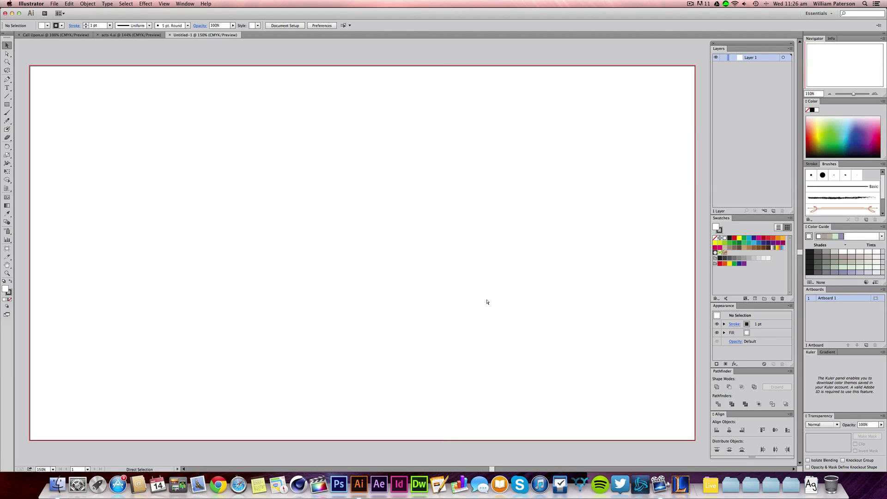
key("t")
left_click(304, 220)
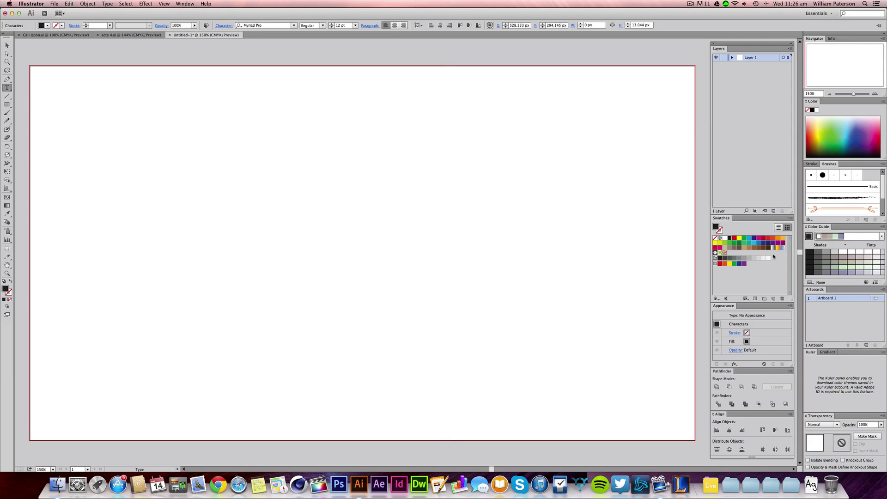
type("Testing")
key("BackSpace")
key("BackSpace")
key("BackSpace")
key("BackSpace")
type("x")
key("BackSpace")
key("BackSpace")
type("xting")
key("Escape")
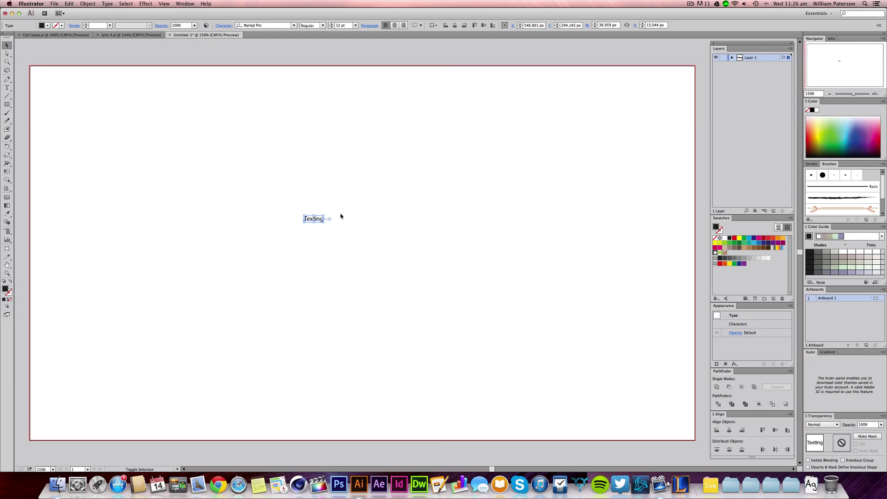
Step: Enlarge the "Texting" text to about 132 pt and set its font to Brandon Grotesque Black
left_click_drag(323, 216, 356, 226)
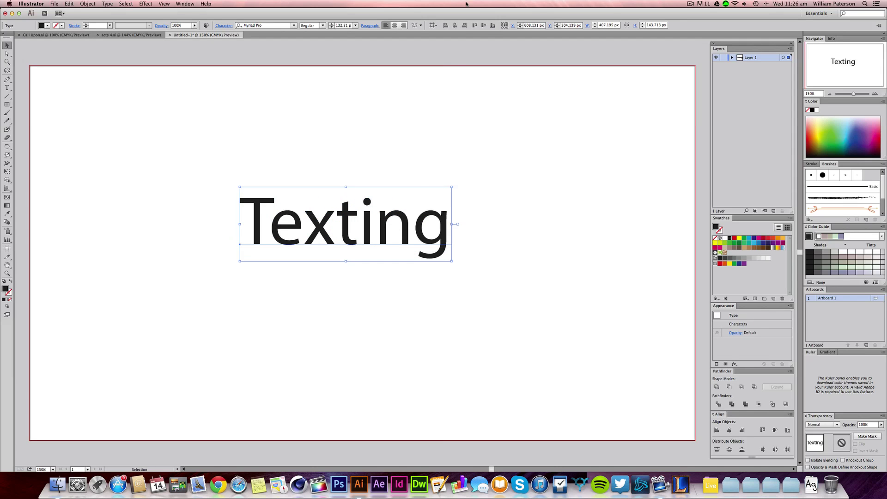
left_click(280, 26)
type("Brandon Grotesque")
key("Return")
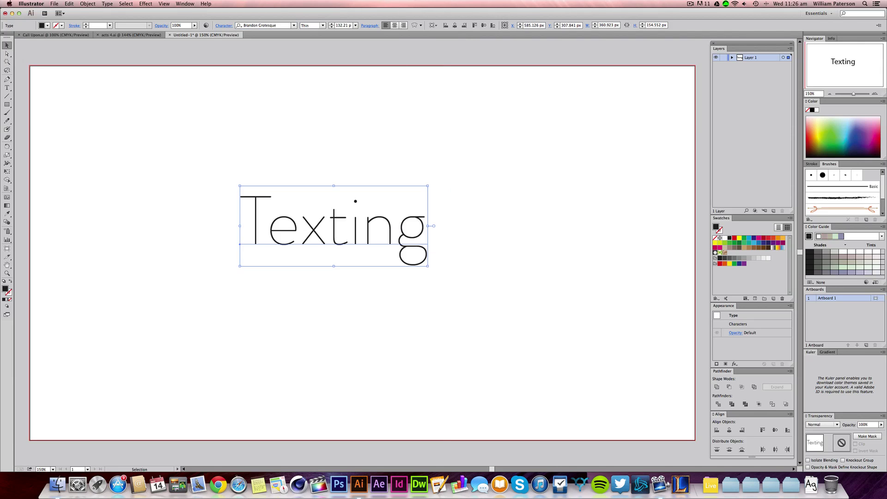
left_click(322, 26)
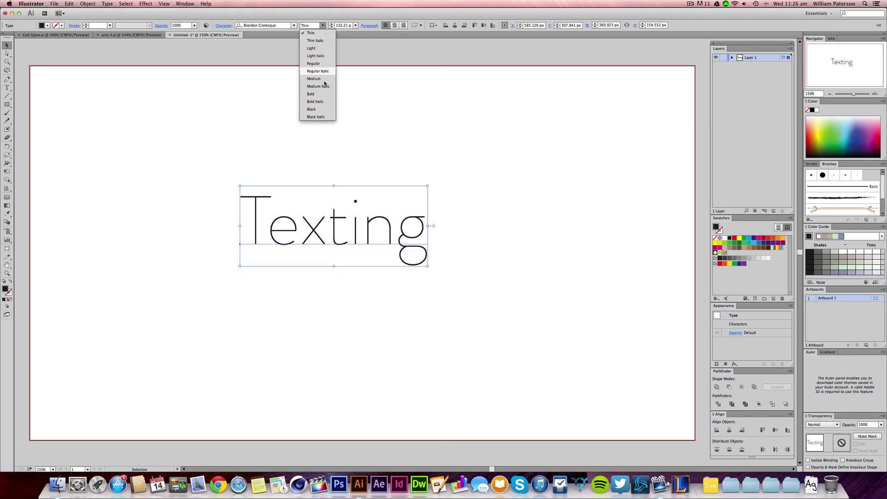
left_click(315, 108)
left_click(473, 211)
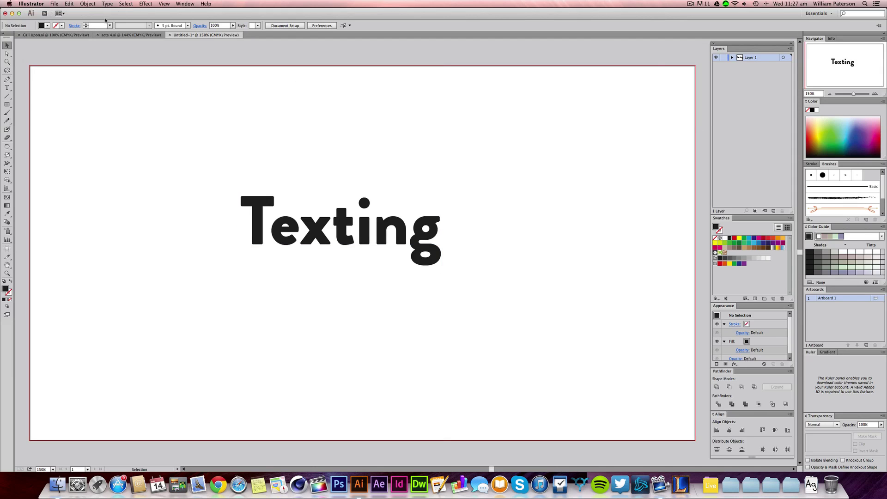
Step: Scale the "Texting" text up to about 216 pt and position it around the middle of the artboard
left_click(401, 239)
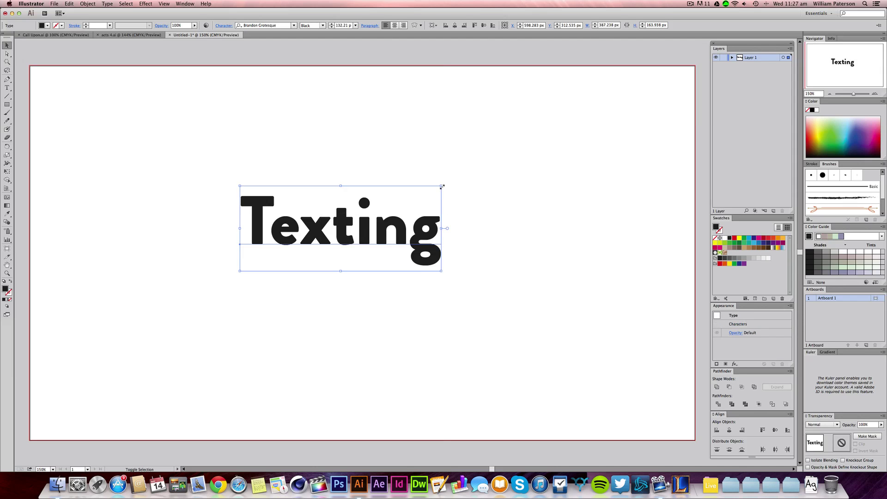
left_click_drag(441, 185, 506, 158)
left_click_drag(296, 240, 325, 248)
mouse_move(444, 167)
left_mouse_down()
mouse_move(406, 215)
mouse_move(443, 176)
left_mouse_up()
left_click(552, 187)
left_click_drag(553, 187, 430, 288)
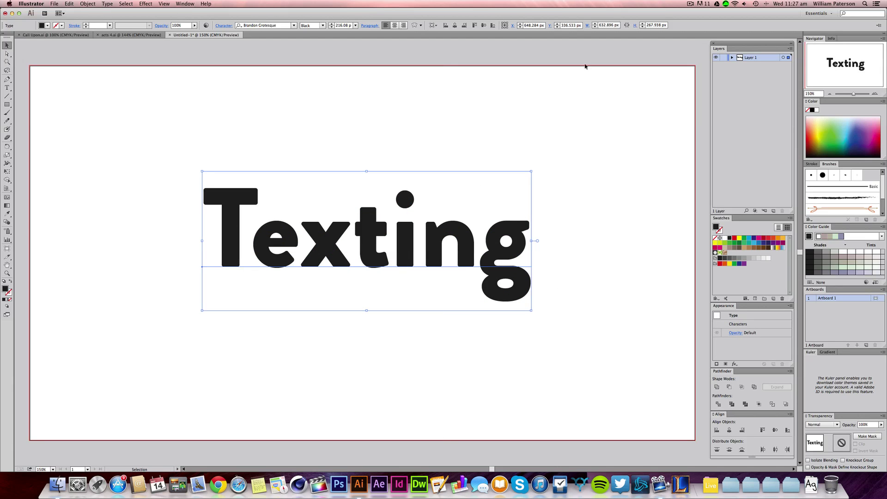
Step: Change the case of the "Texting" text to uppercase
left_click(107, 4)
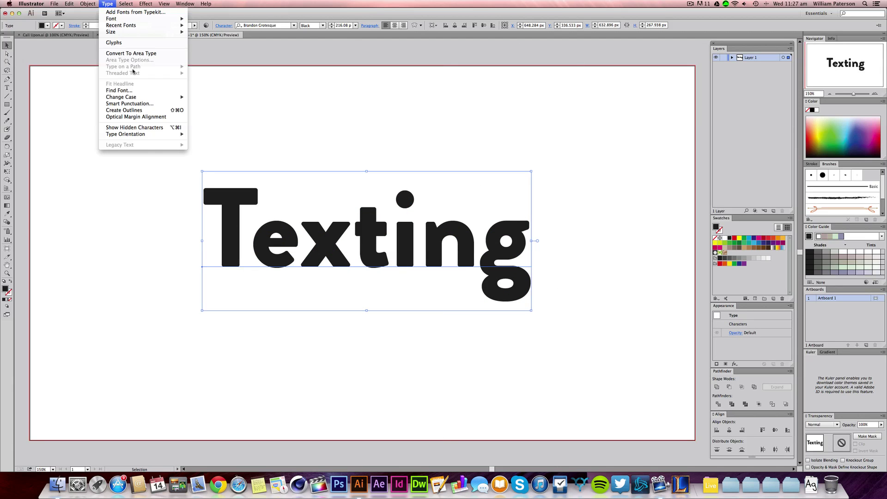
left_click(346, 93)
left_click_drag(322, 95, 578, 374)
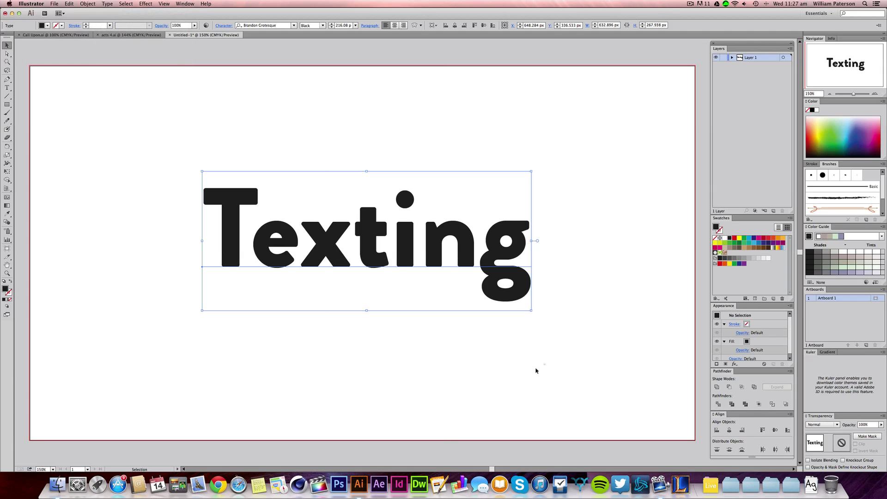
left_click_drag(525, 362, 277, 136)
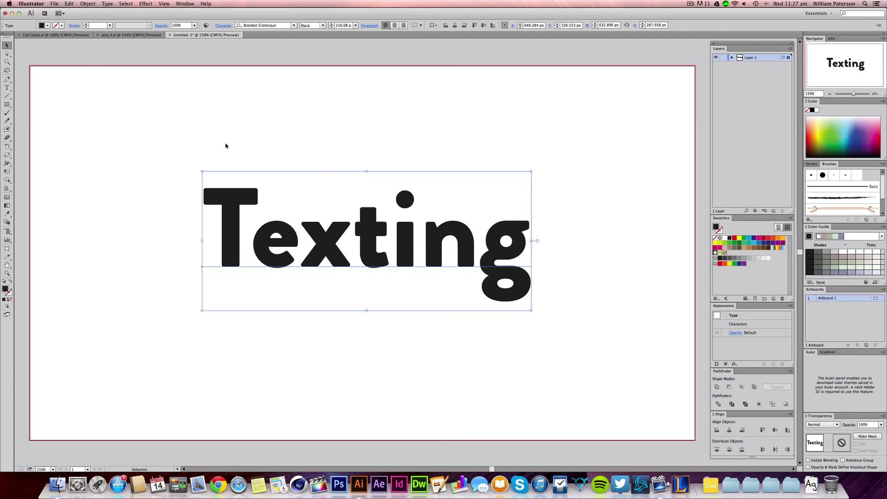
left_click(110, 3)
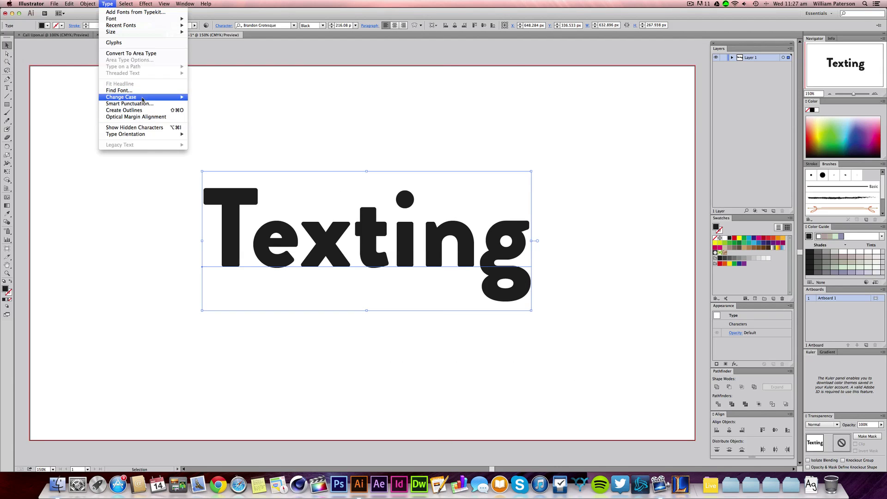
mouse_move(175, 96)
left_click(206, 96)
Step: Reduce the TEXTING text to about 142 pt and move it into the upper half of the artboard
left_click_drag(468, 174, 481, 170)
left_click_drag(442, 222, 392, 235)
left_click_drag(622, 182, 561, 203)
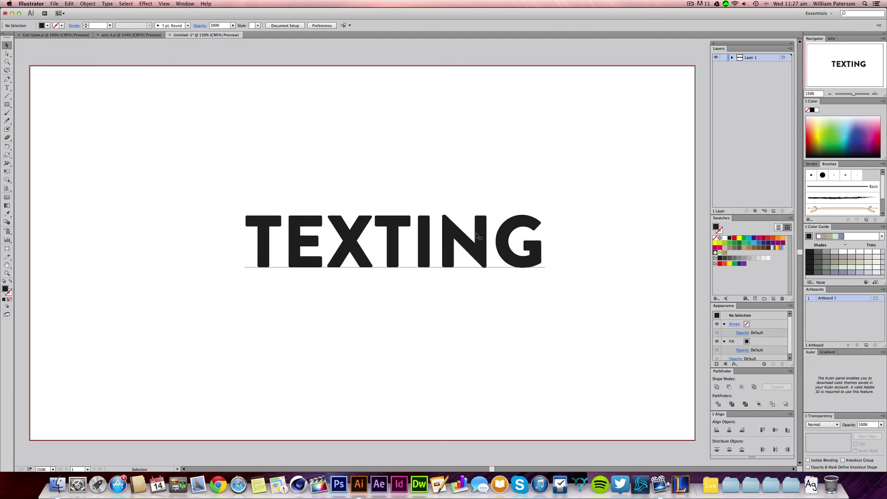
left_click_drag(475, 232, 451, 179)
Step: Convert the TEXTING text to outlines
key("super")
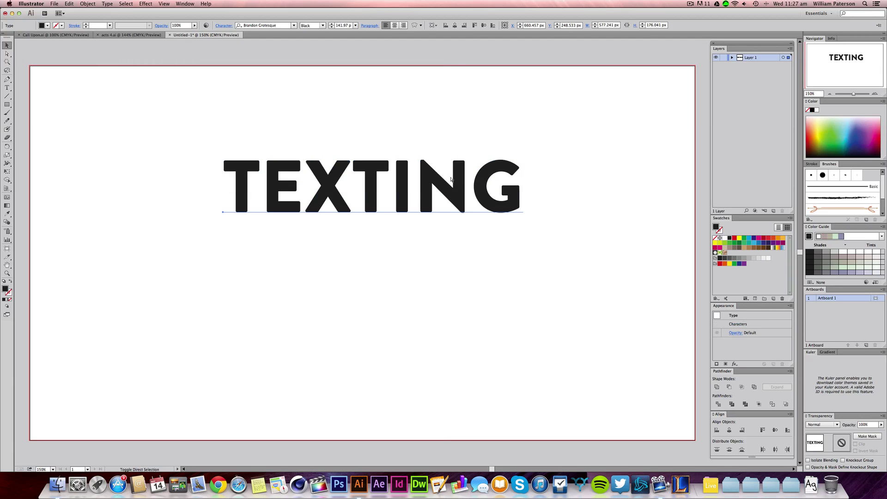
key("super+shift+o")
left_click_drag(566, 155, 443, 198)
left_click(578, 164)
Step: Make the outlined TEXTING letters into a single compound path
left_click(458, 187)
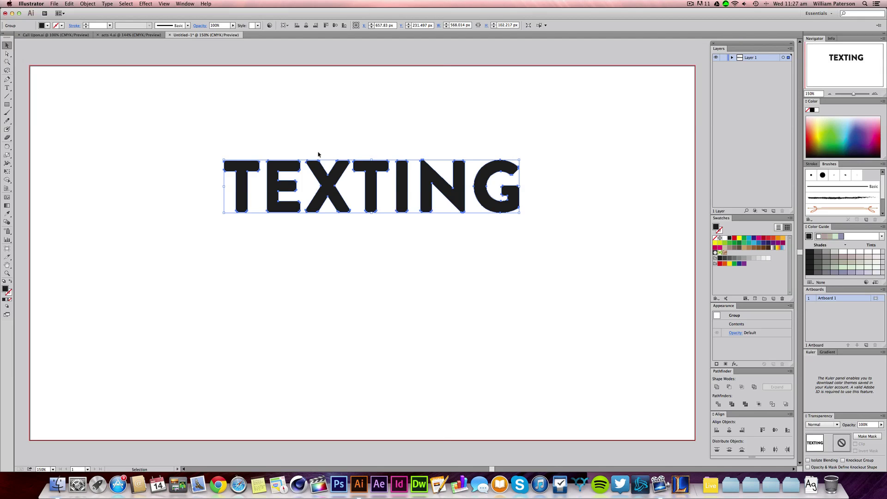
left_click(88, 4)
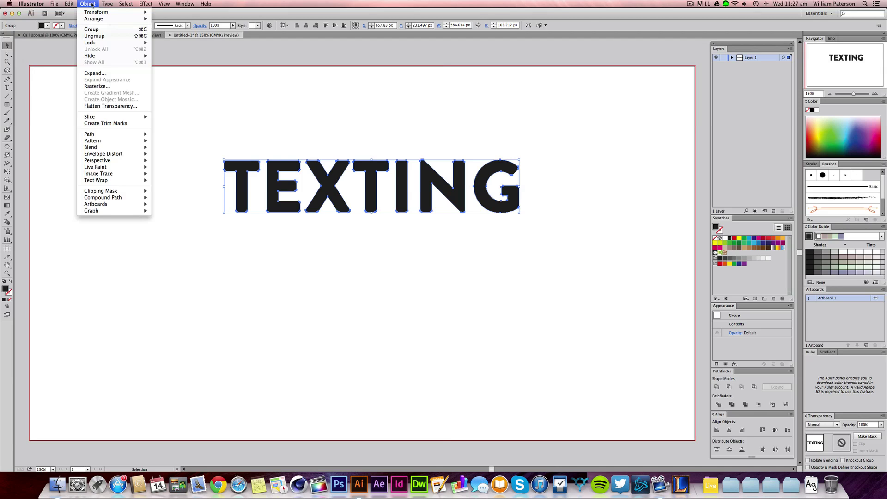
mouse_move(145, 197)
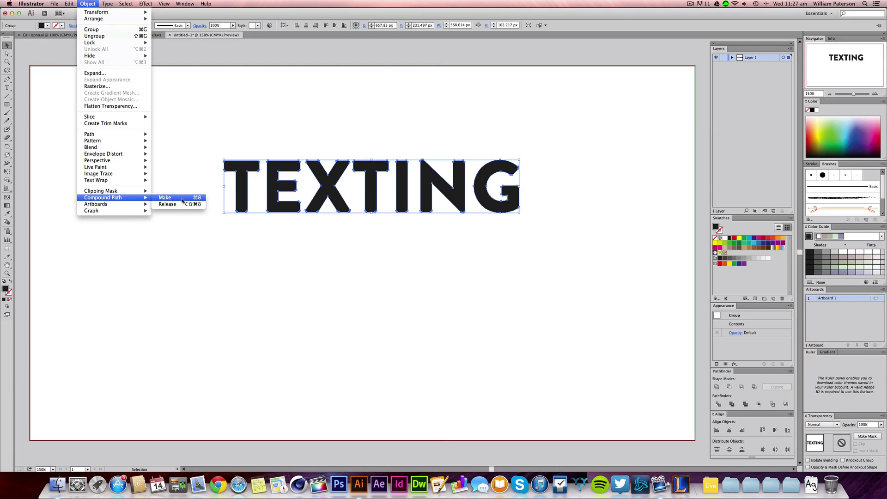
left_click(184, 198)
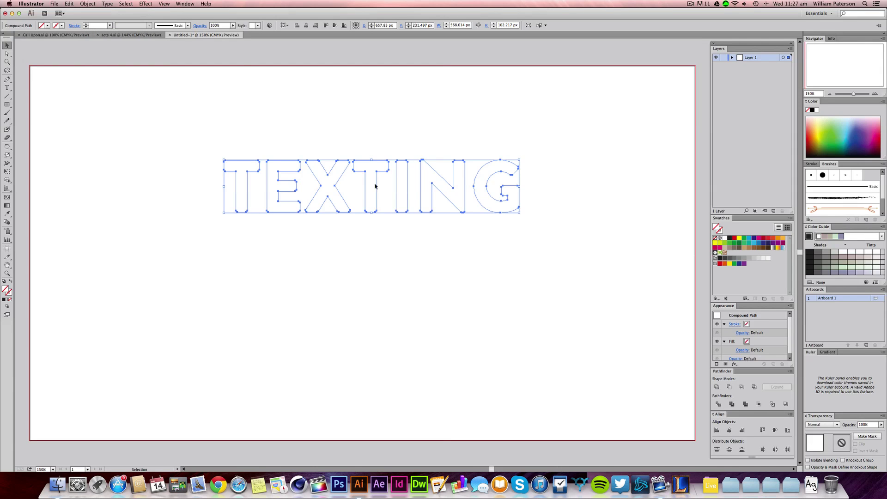
Step: Fill the TEXTING compound path with black and shift it slightly to the left
right_click(218, 206)
left_click(513, 295)
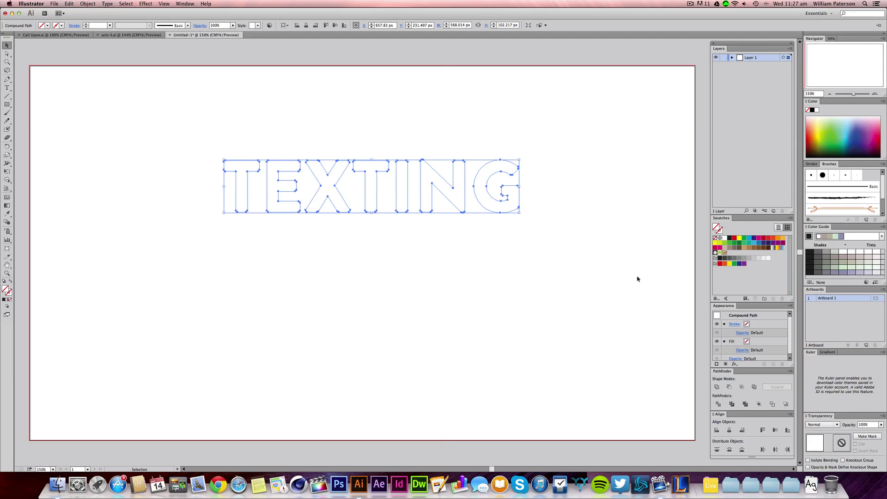
left_click(729, 238)
left_click_drag(419, 188, 412, 188)
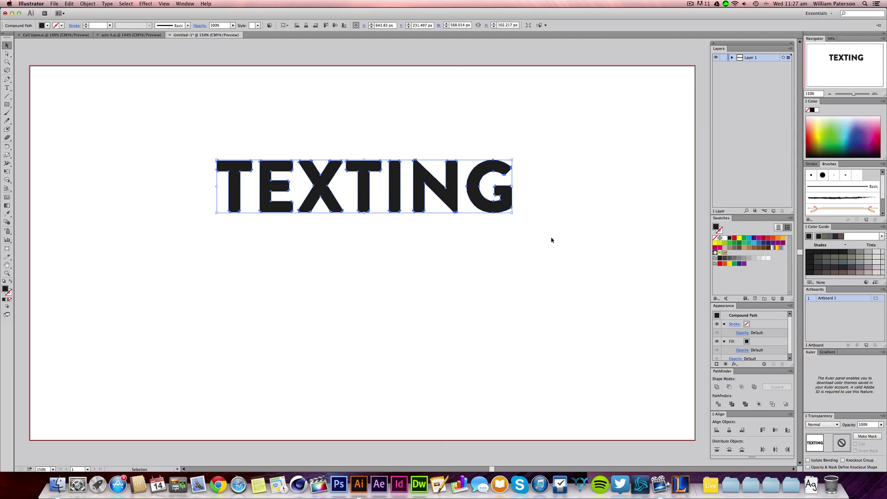
Step: Add the text "You" below TEXTING and enlarge it to about 114 pt
key("t")
left_click(318, 280)
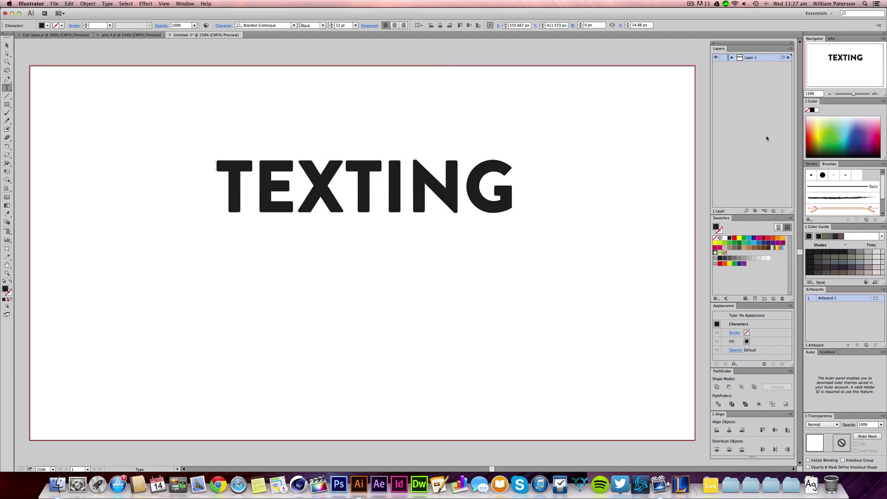
type("You")
key("Escape")
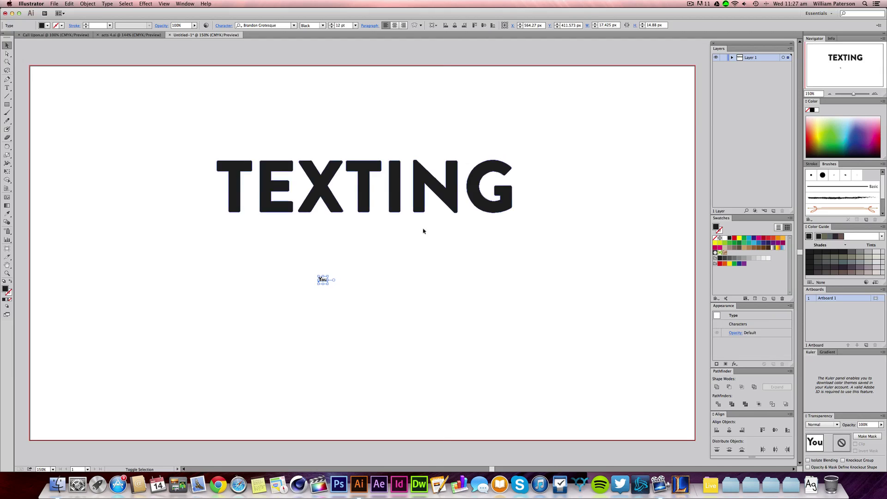
left_click_drag(328, 285, 366, 316)
Step: Set the font of the You text to Dollie Script Personal Use
left_click(276, 25)
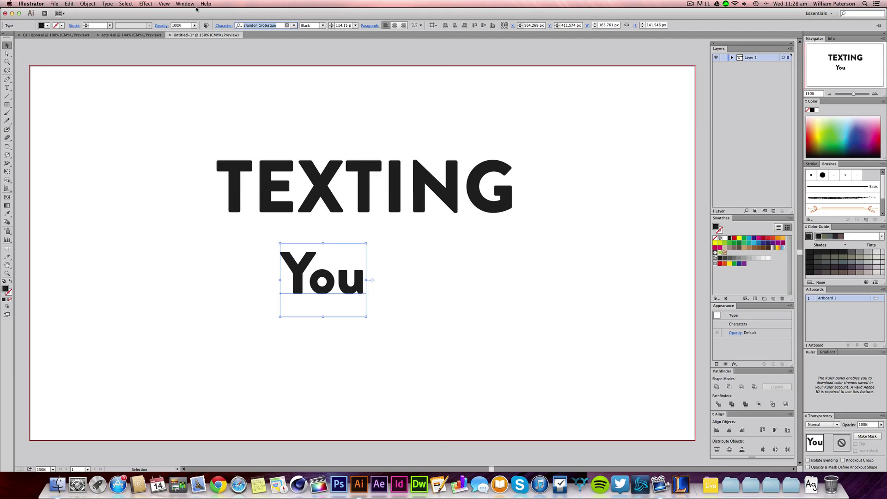
type("mission")
key("Return")
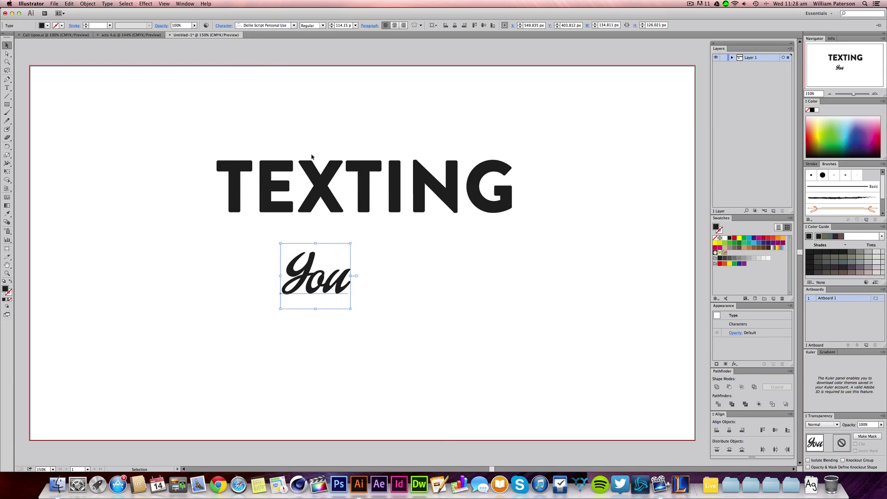
left_click(353, 162)
left_click(344, 277)
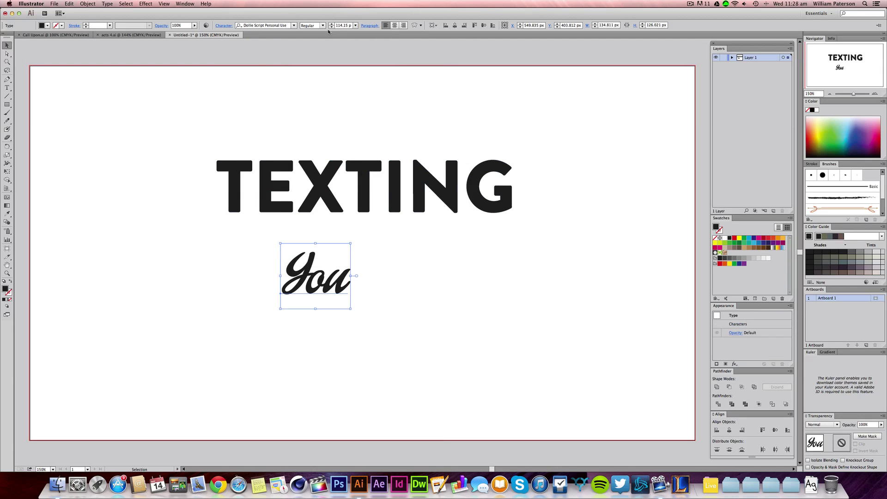
Step: Try a thinner script font on the You text and undo the font change
left_click(294, 26)
left_click_drag(396, 94, 400, 108)
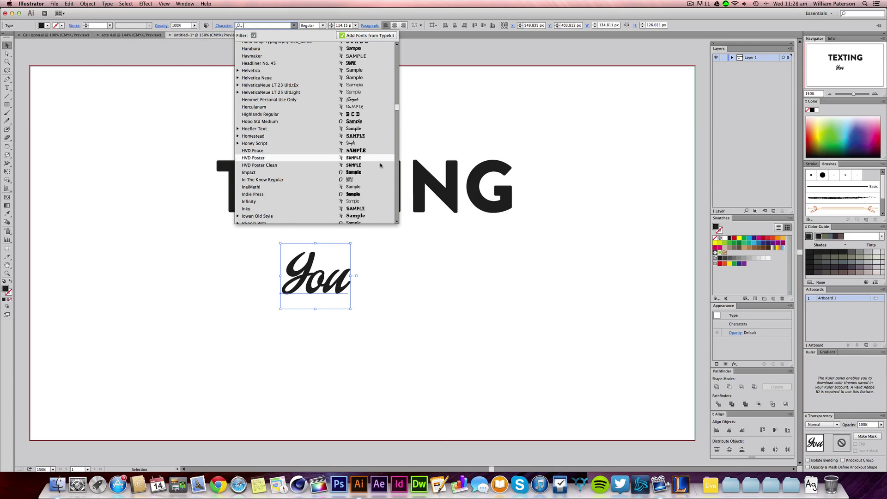
scroll(377, 183, "down", 10)
scroll(377, 183, "down", 3)
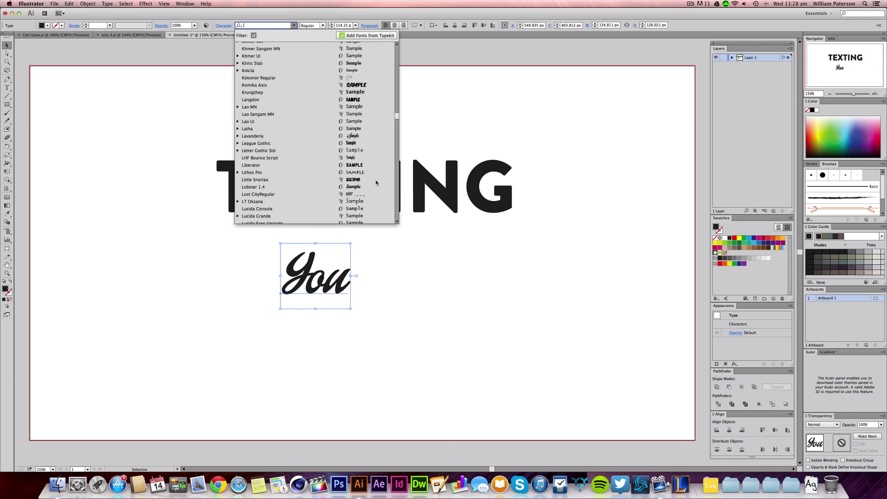
left_click(361, 158)
left_click(452, 309)
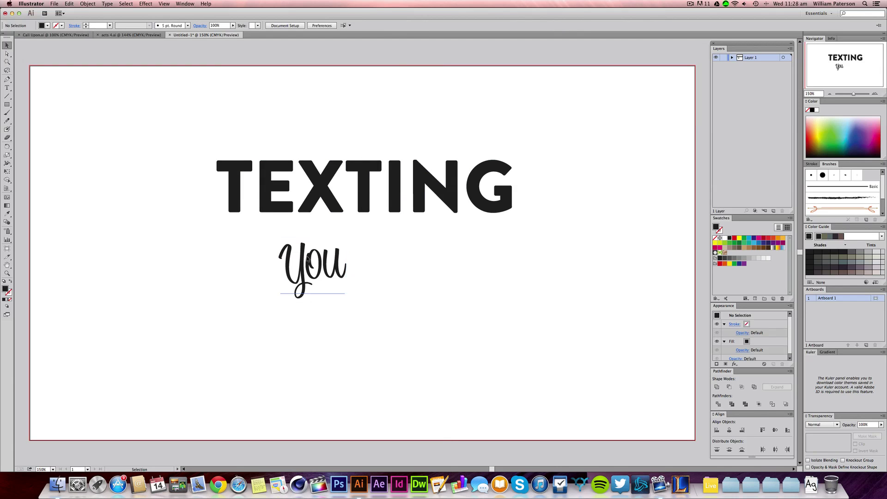
left_click(307, 259)
key("super+z")
Step: Move the You text under the letters ING of TEXTING and enlarge it to about 131 pt
left_click(398, 286)
left_click_drag(339, 280, 470, 265)
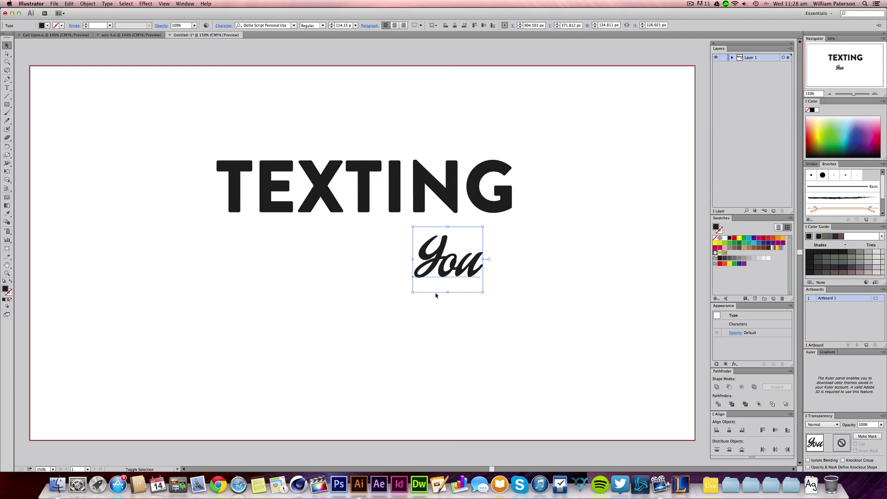
left_click_drag(414, 296, 377, 305)
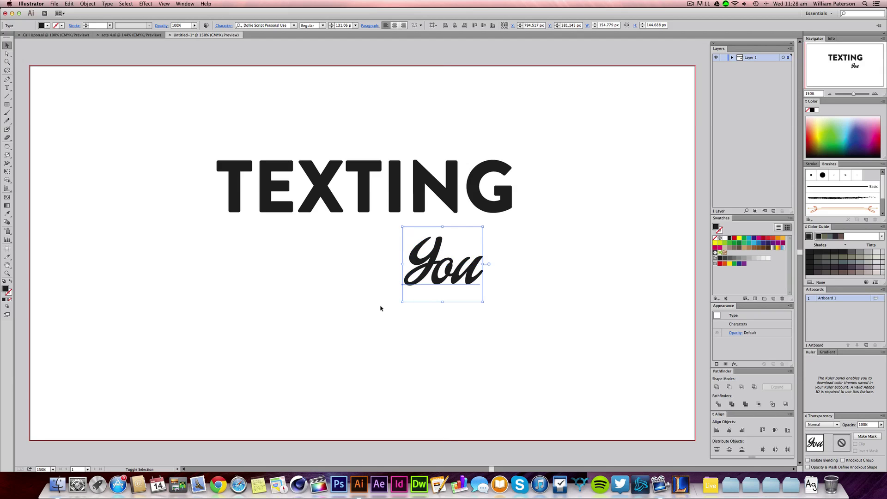
left_click(547, 306)
Step: Convert the You text to outlines
left_click_drag(531, 319, 416, 261)
key("super+shift+o")
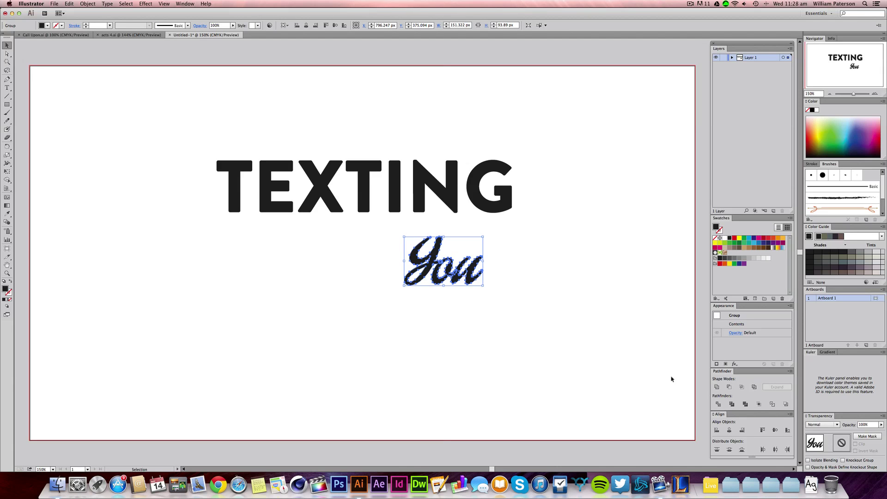
left_click(453, 328)
left_click_drag(453, 329, 377, 308)
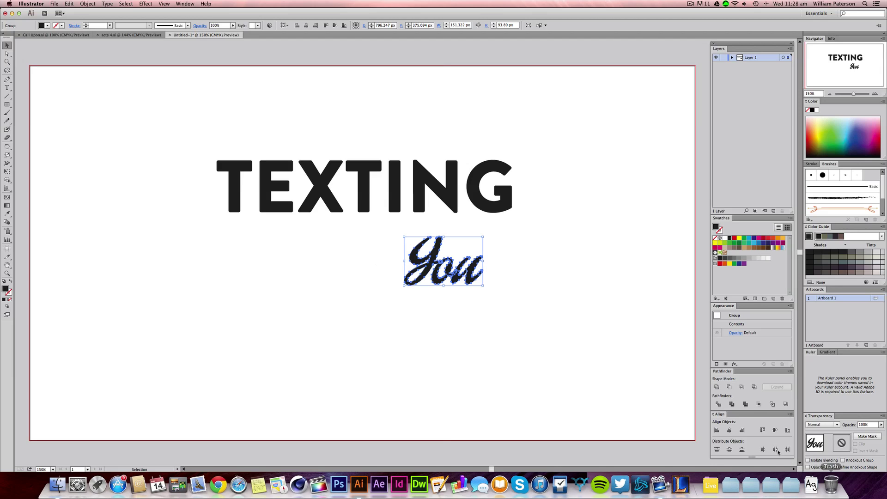
Step: Unite the overlapping outlined letters of You into a single shape
left_click(720, 389)
key("z")
left_click_drag(405, 289, 484, 236)
key("v")
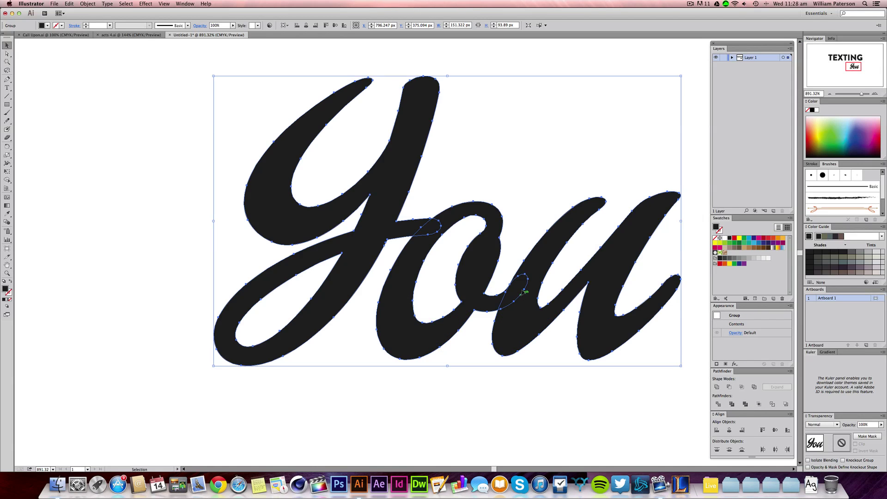
left_click(717, 387)
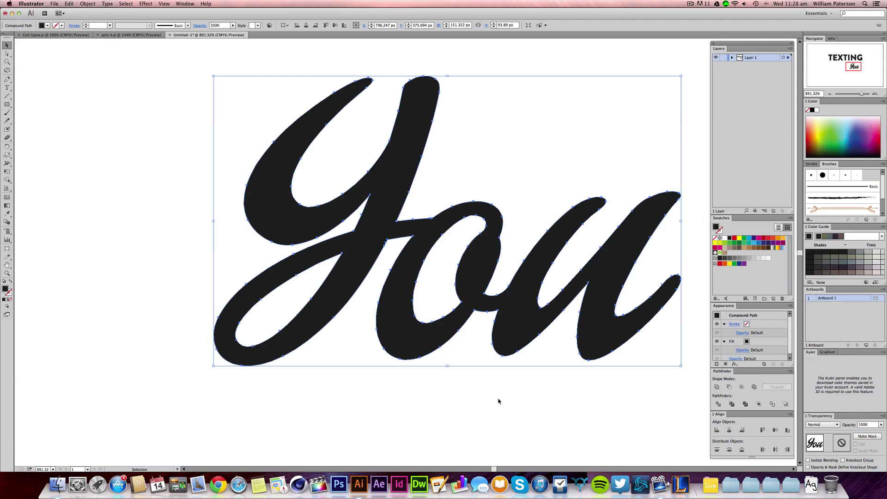
key("super+minus")
key("super+minus")
key("super+minus")
key("super+minus")
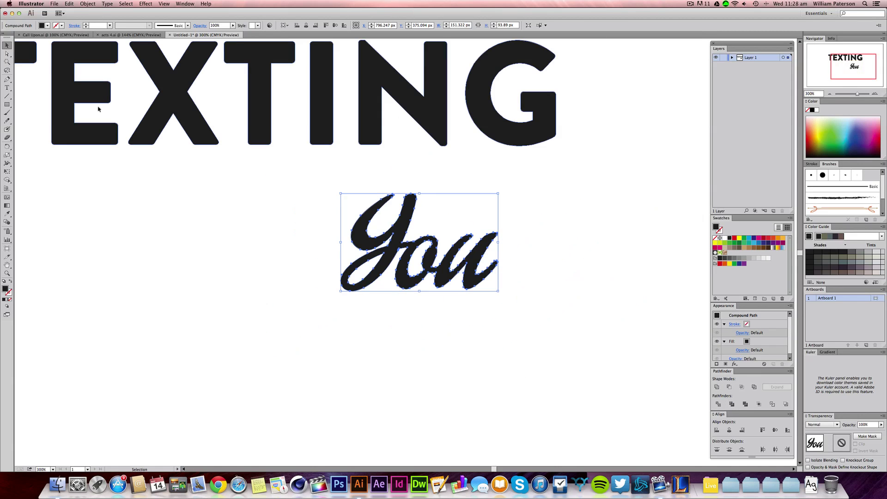
key("super+minus")
key("super+minus")
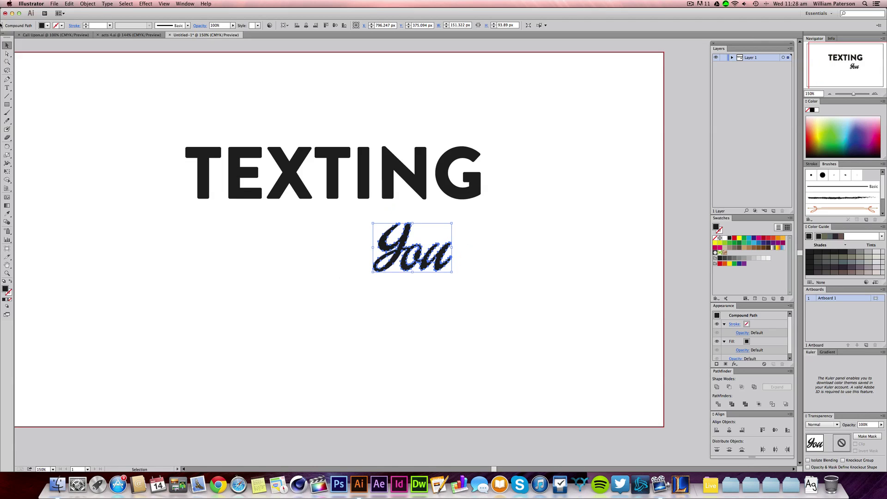
Step: Undo the merging of the You letters and apply Unite to them again
key("super+z")
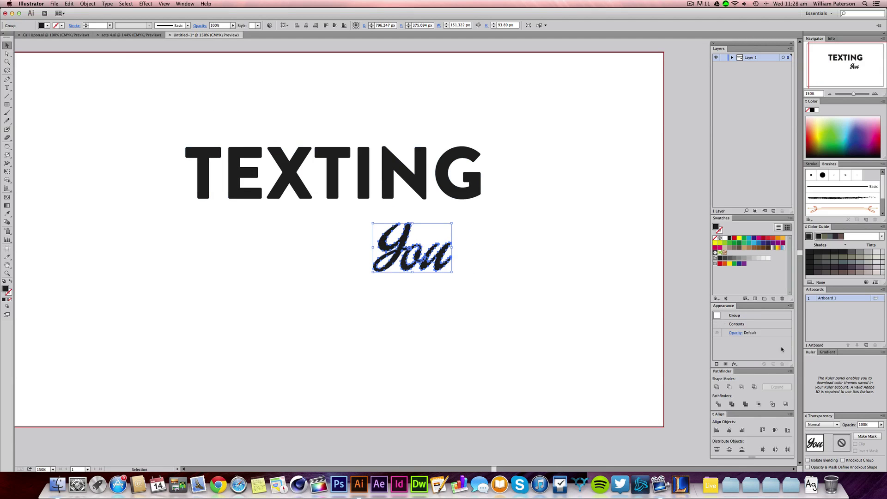
left_click(718, 387)
left_click(441, 278)
left_click(450, 259)
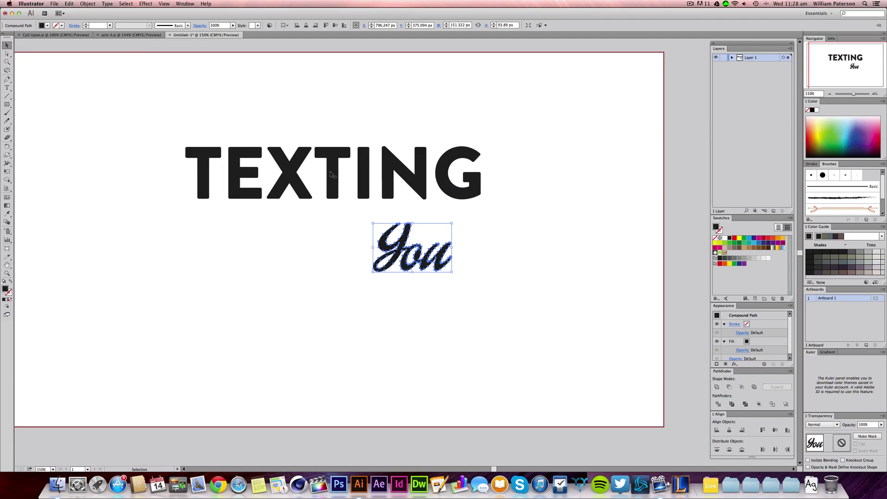
Step: Enlarge the You shape to about 193 × 120 px and position it overlapping the lower part of the N in TEXTING
left_click_drag(442, 272, 454, 234)
left_click_drag(386, 236, 364, 250)
mouse_move(427, 238)
left_mouse_down()
mouse_move(452, 241)
mouse_move(422, 235)
left_mouse_up()
left_click(399, 265)
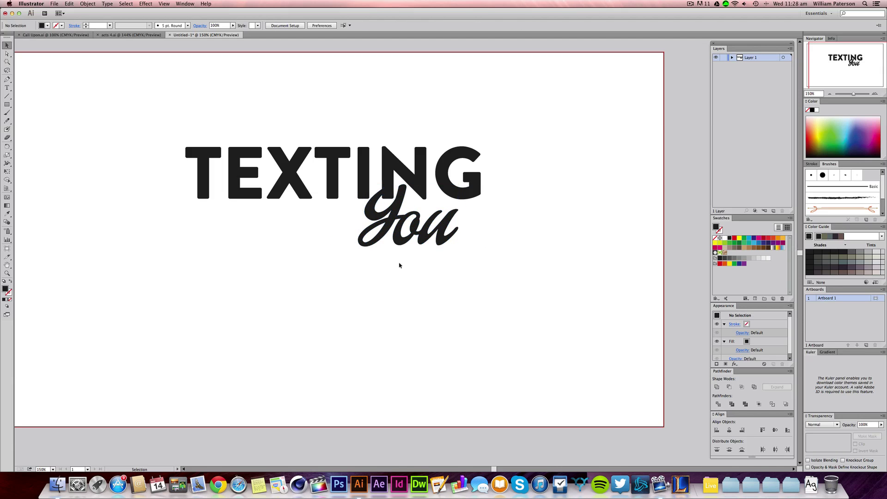
Step: Examine in the acts 4.ai poster how the 4:20 numerals cut a gap into the EPHESIANS letters
left_click(131, 35)
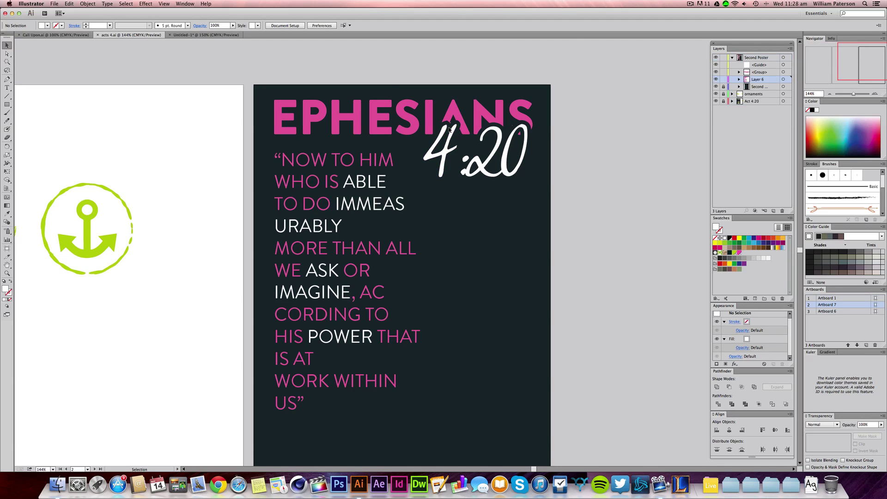
key("z")
left_click_drag(501, 102, 403, 151)
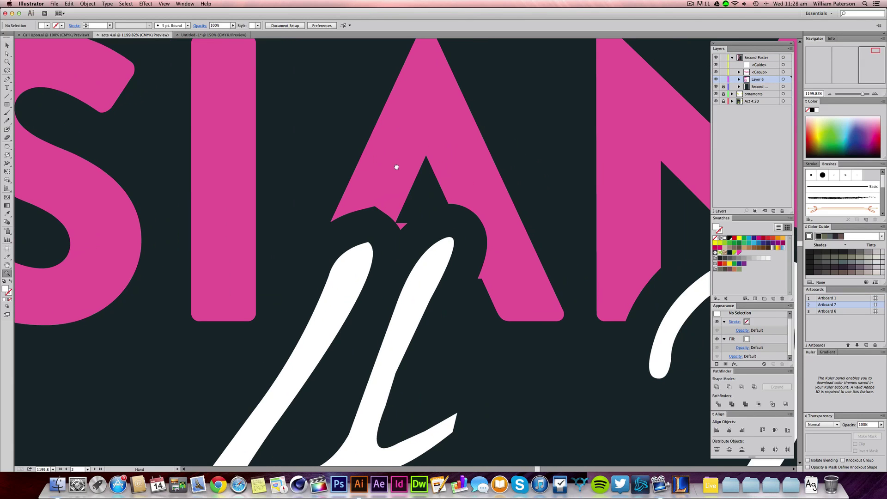
key("v")
mouse_move(413, 241)
left_mouse_down()
mouse_move(440, 224)
mouse_move(418, 226)
left_mouse_up()
left_click(437, 222)
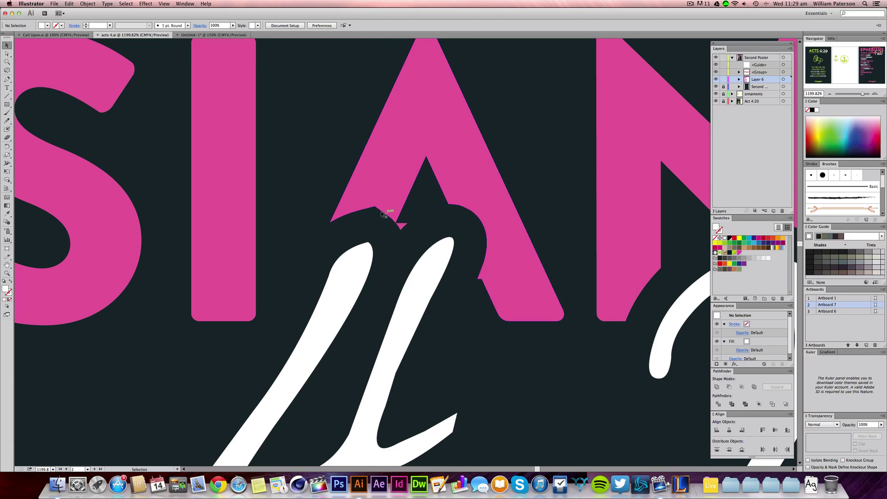
key("space")
left_click_drag(578, 312, 54, 286)
left_click_drag(482, 185, 401, 231)
left_click(579, 301)
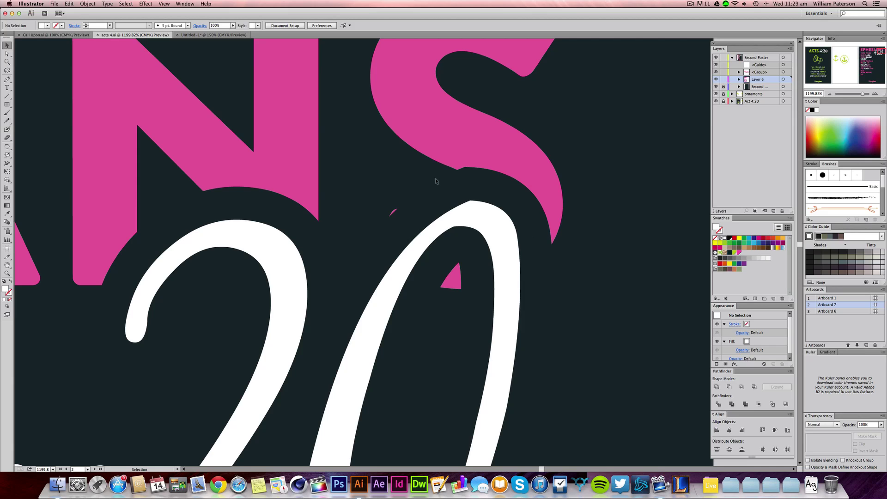
Step: Return to the untitled document and open Offset Path for the You shape with the preview on
left_click(213, 34)
left_click_drag(464, 263, 374, 197)
left_click_drag(312, 275, 482, 223)
left_click(83, 3)
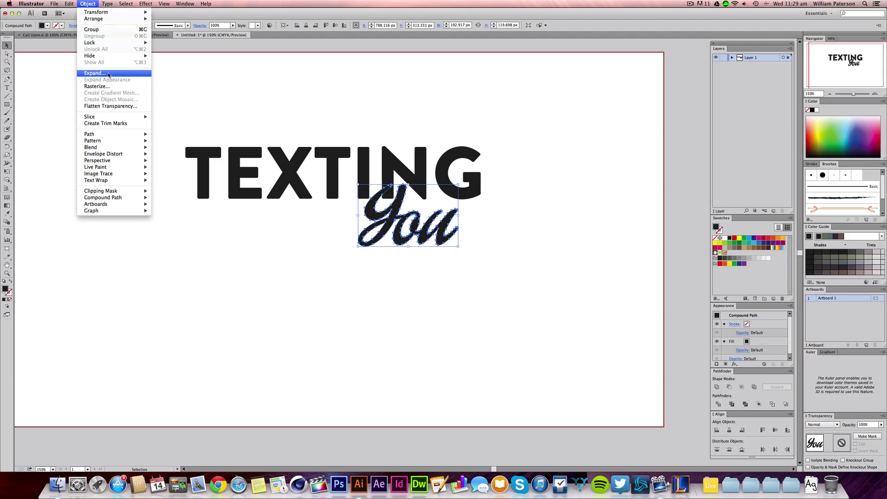
mouse_move(120, 134)
left_click(202, 158)
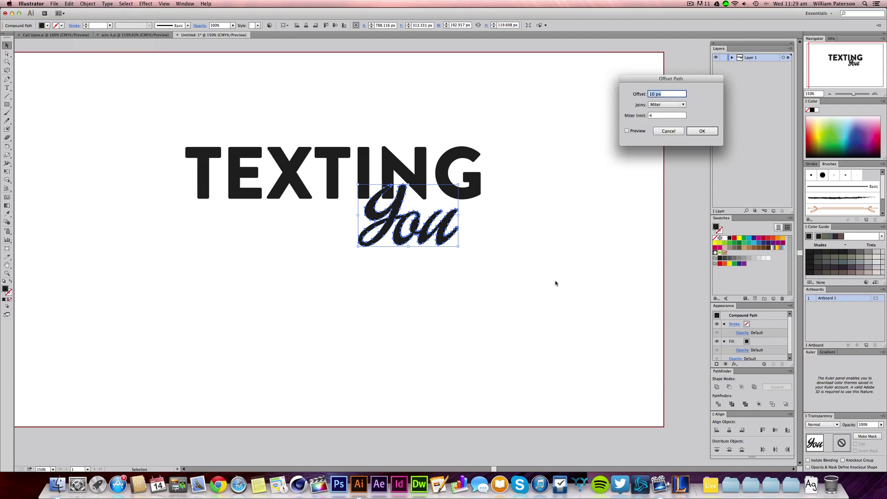
left_click(640, 131)
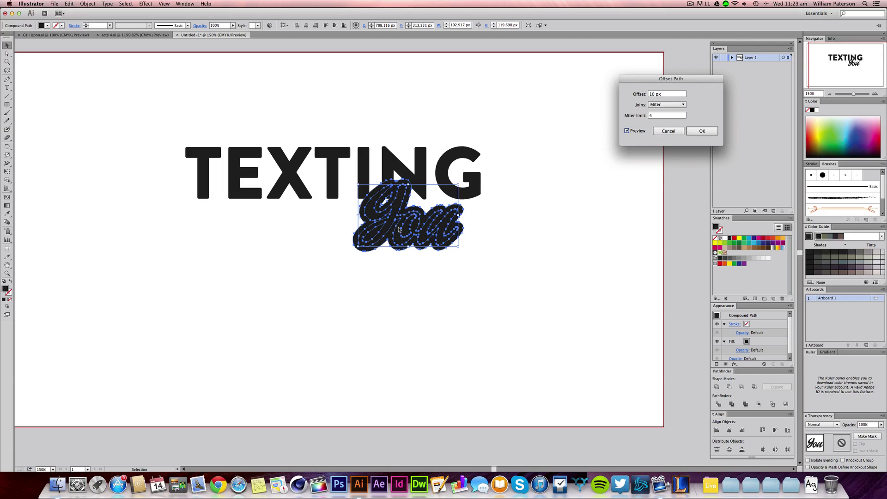
Step: Offset the You path by 8 px with Round joins
left_click(684, 106)
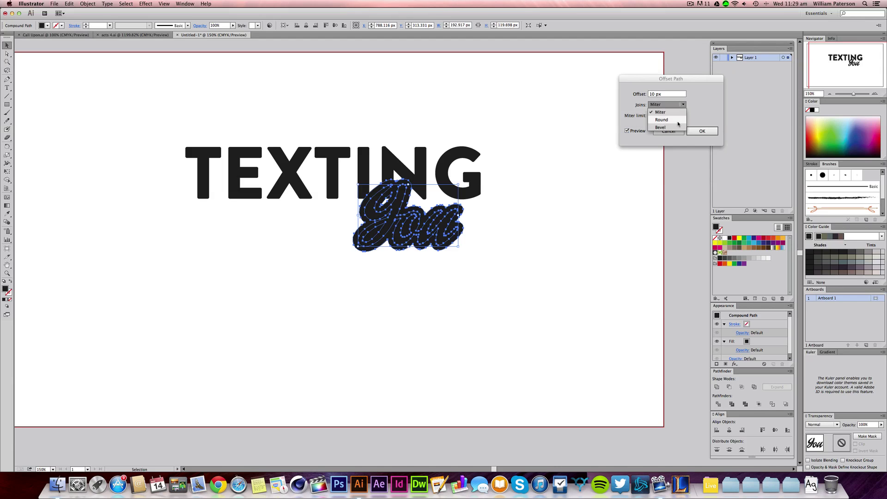
left_click(669, 123)
left_click(684, 105)
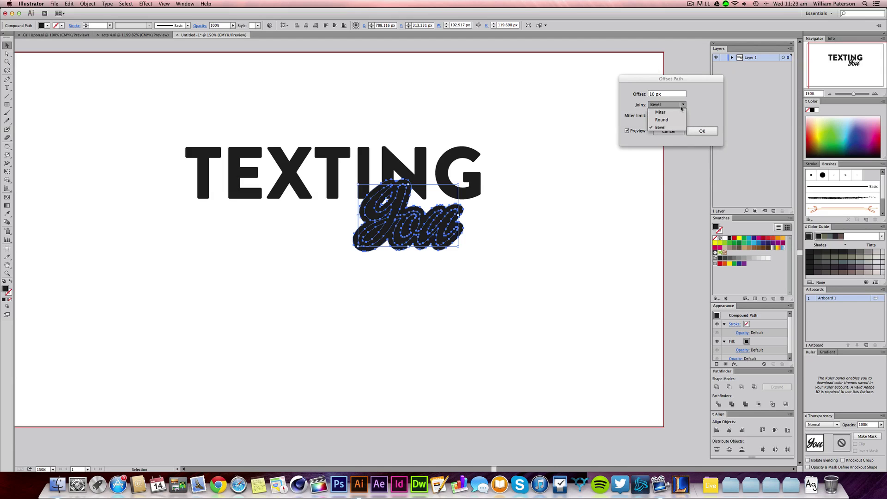
left_click(676, 116)
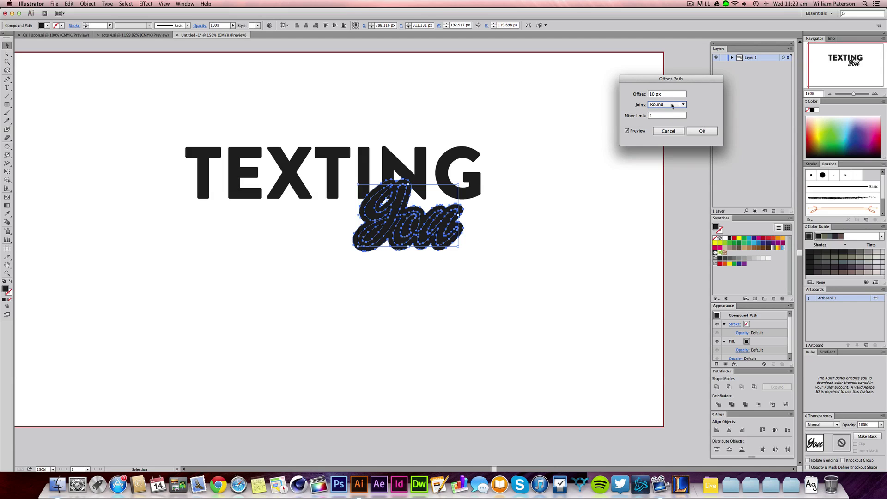
key("shift+Tab")
key("Down")
key("Down")
key("Down")
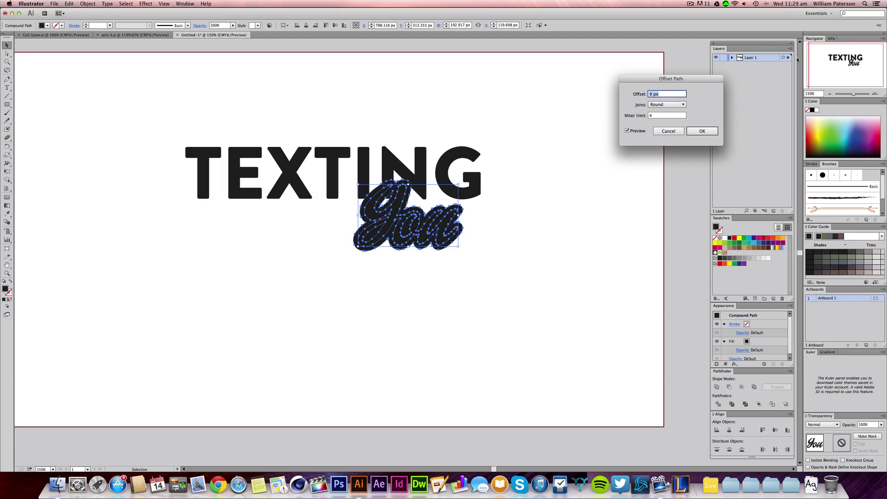
key("Up")
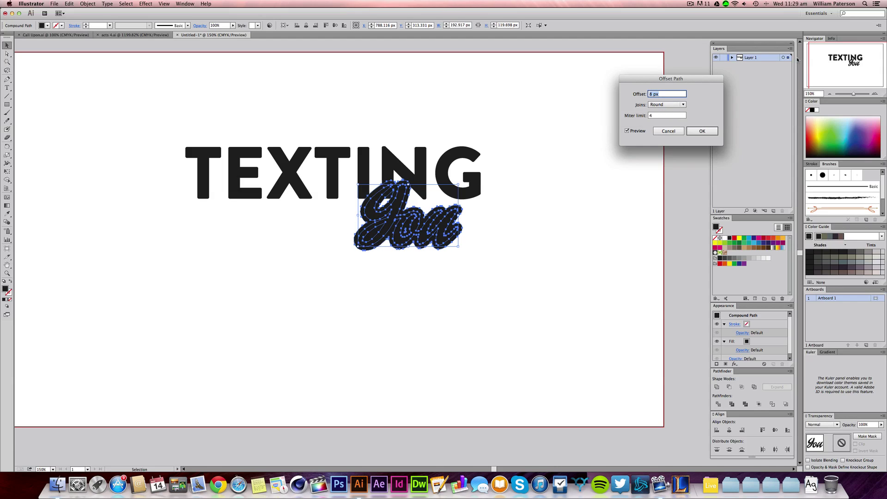
key("Return")
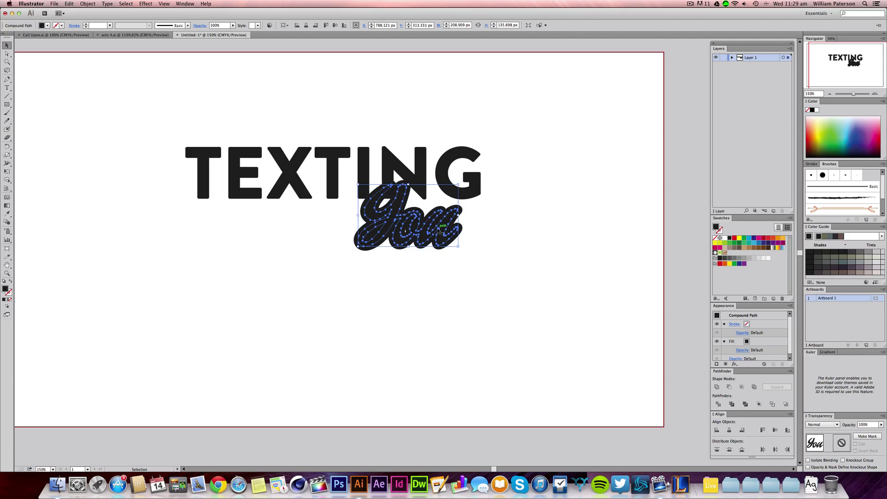
Step: Move the original You shape away from its offset outline to inspect both, and undo the move
left_click(527, 244)
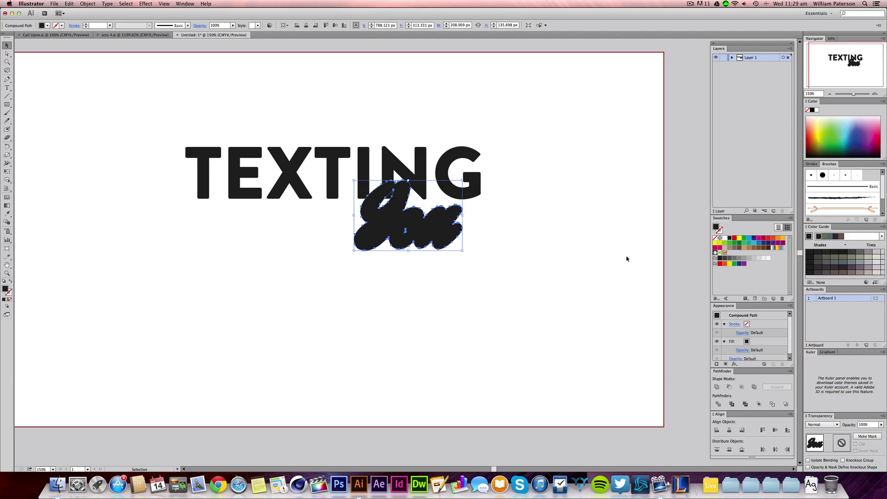
left_click(435, 235)
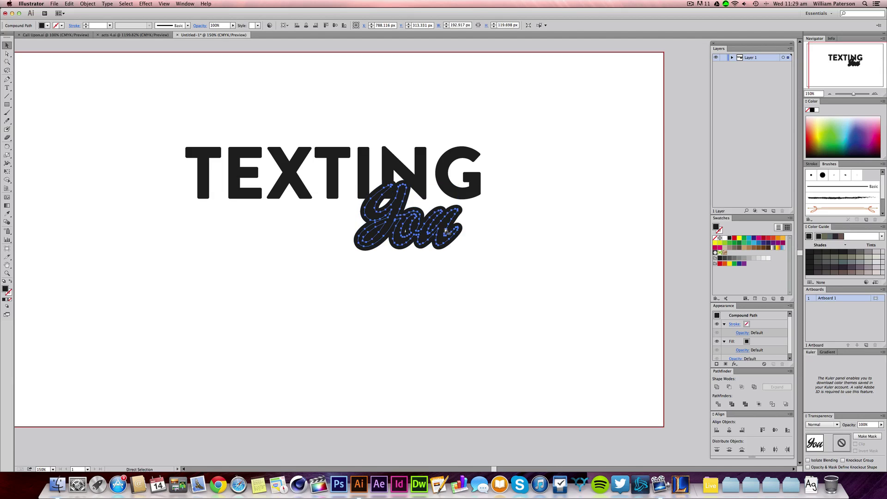
left_click_drag(456, 233, 635, 271)
key("super+z")
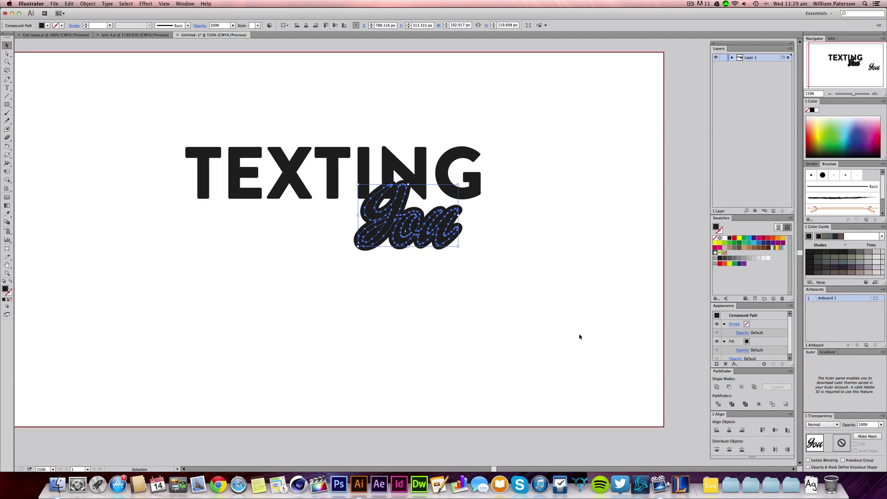
left_click(580, 337)
Step: Subtract the You offset outline from the TEXTING lettering with Minus Front
left_click(390, 185)
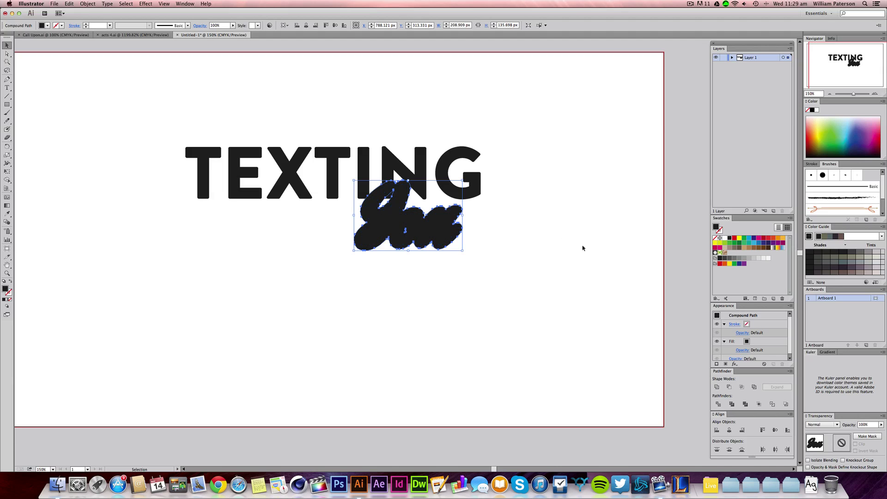
left_click(455, 182, "shift")
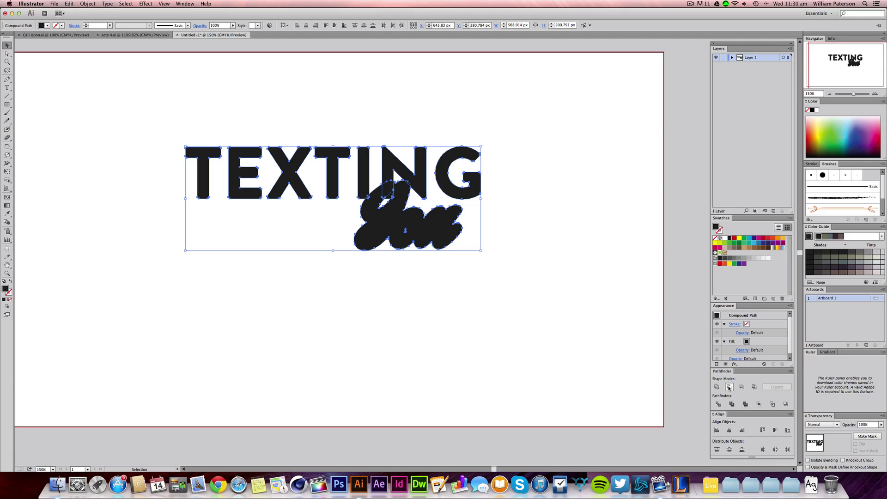
left_click(729, 387)
left_click(537, 378)
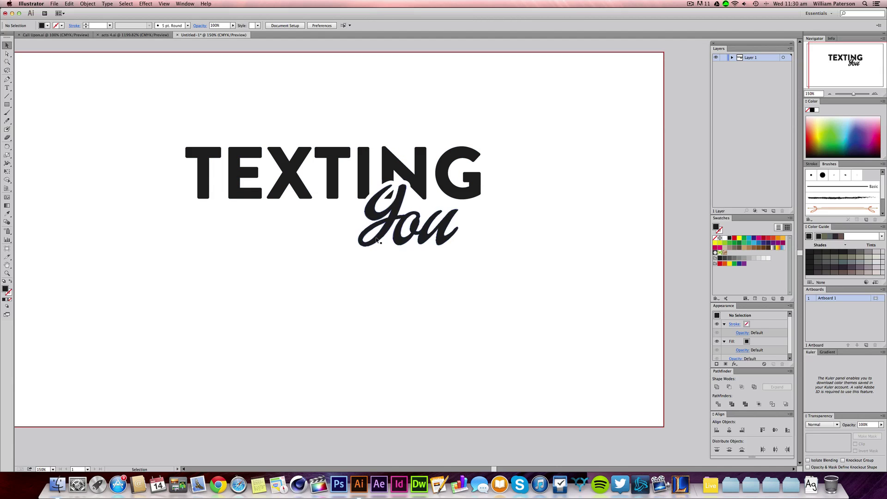
Step: Fill the You script with green and the TEXTING lettering with red
left_click_drag(480, 234, 406, 263)
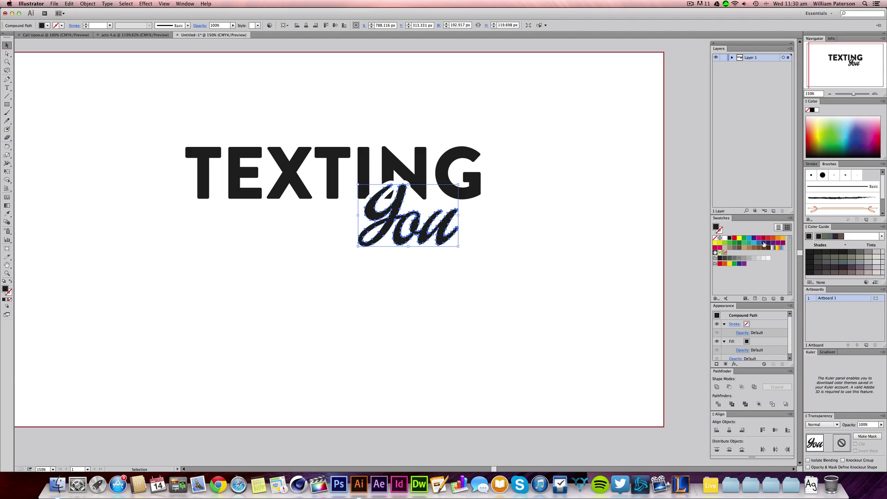
left_click(735, 243)
left_click(544, 211)
left_click(474, 178)
left_click(734, 238)
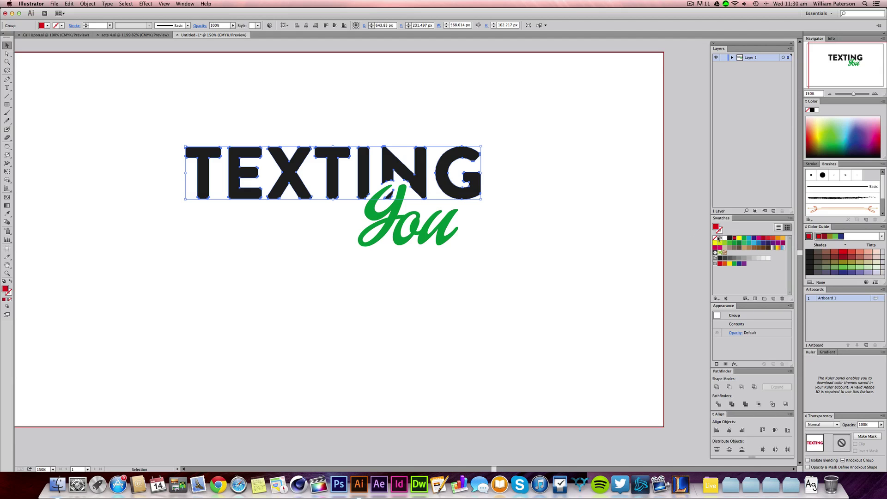
left_click(329, 239)
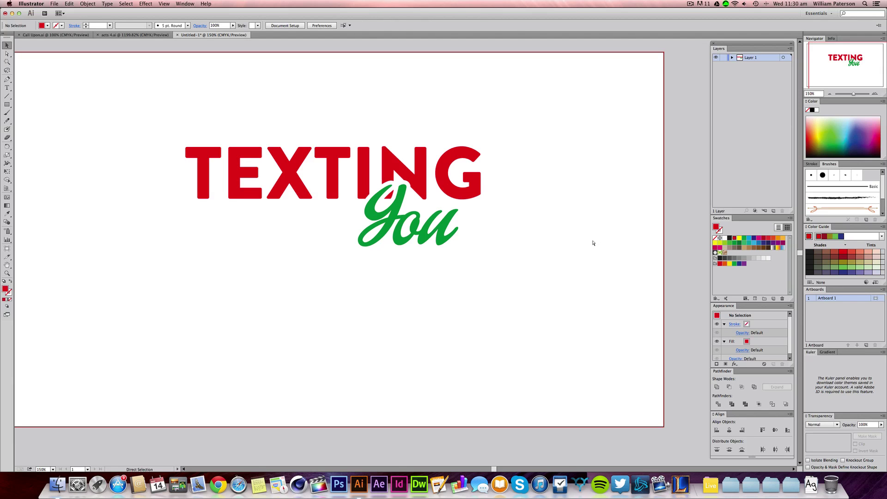
Step: Recolor the TEXTING lettering medium blue and the You script light blue
key("super+z")
key("super+z")
key("super+z")
left_click(431, 266)
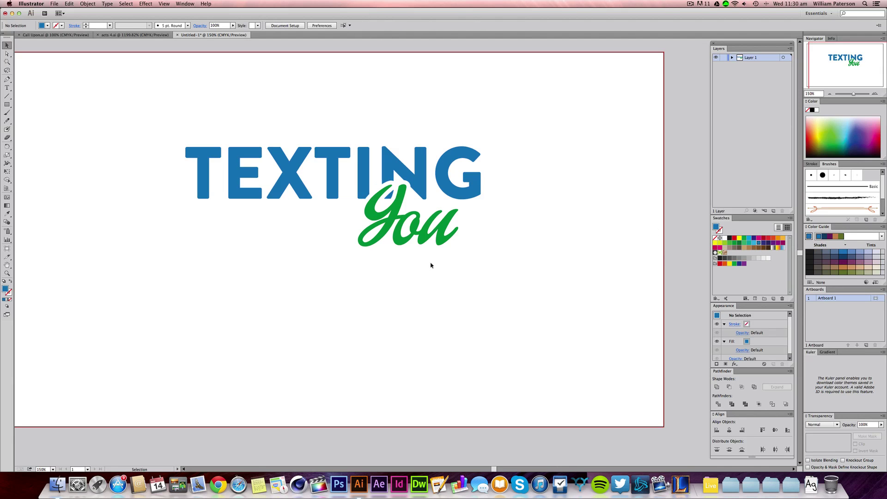
left_click_drag(559, 279, 390, 238)
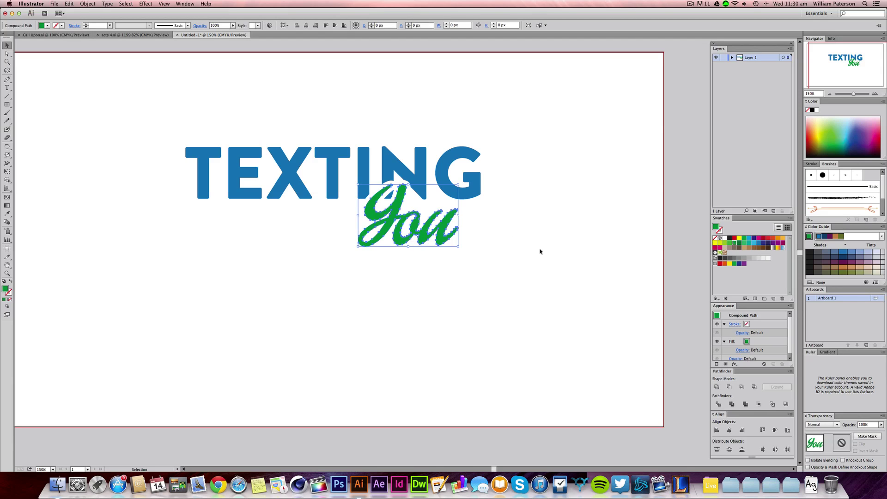
left_click(758, 244)
left_click(546, 252)
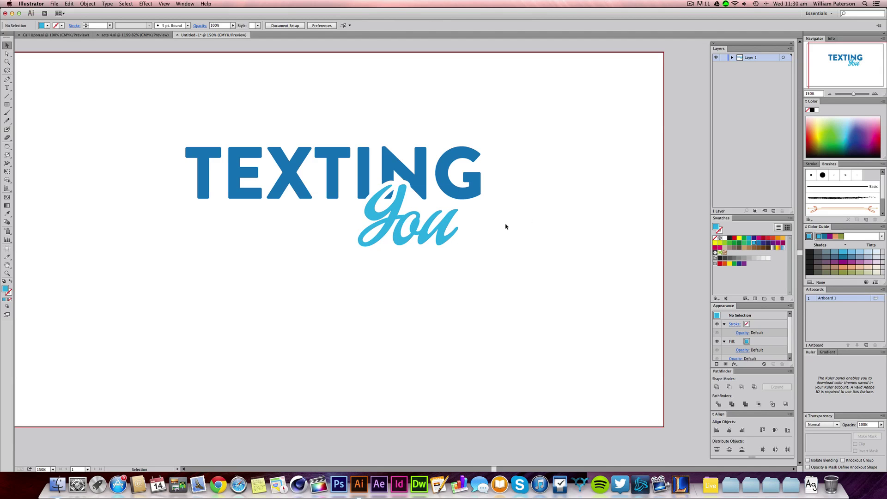
Step: Enlarge TEXTING and You together, proportionally from their center, to about 943 by 320 px
left_click_drag(529, 115, 278, 267)
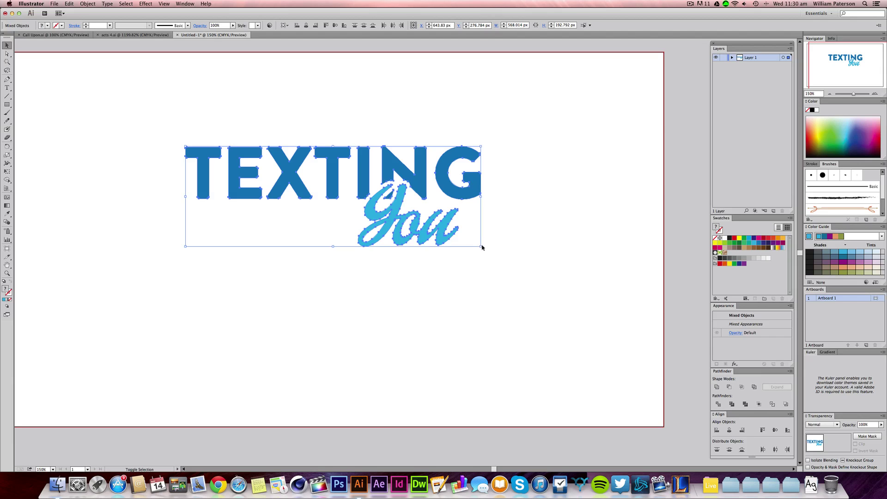
left_click_drag(482, 247, 579, 280)
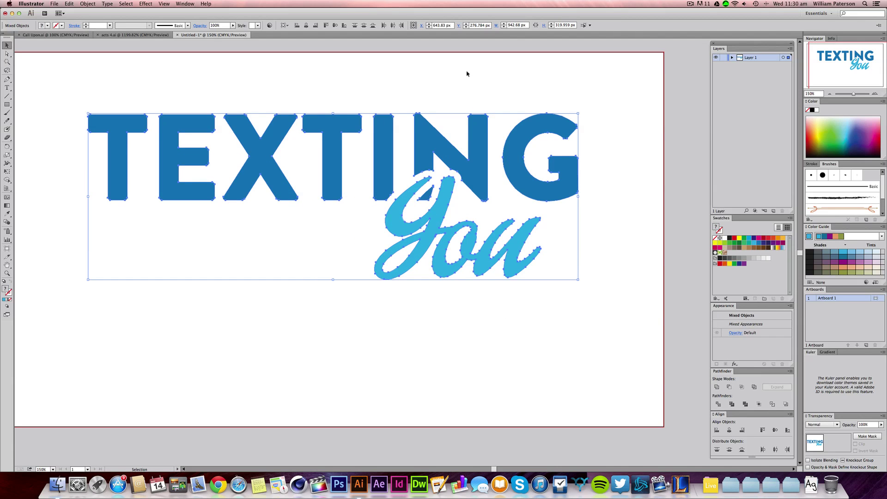
left_click(421, 86)
Step: Inspect the finished lettering on the whole artboard and up close where the You script cuts into the I and N
key("super+minus")
key("super+minus")
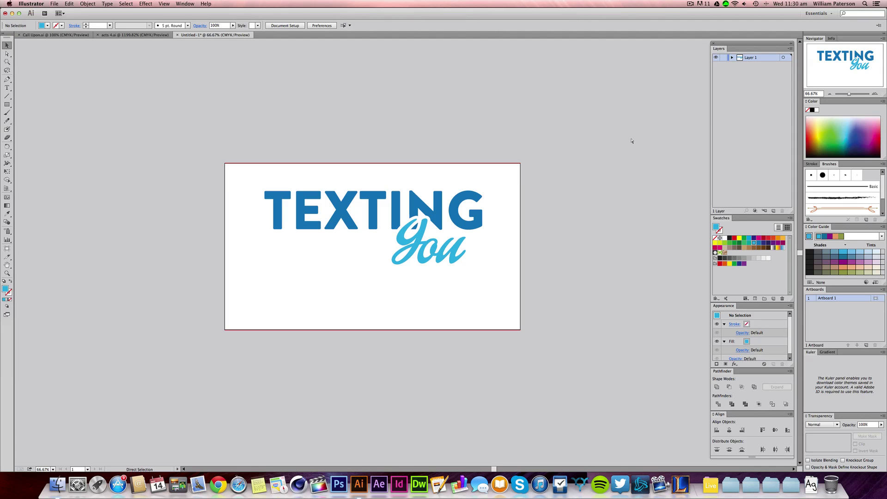
left_click_drag(418, 181, 530, 249)
left_click_drag(498, 193, 511, 206)
left_click(515, 220)
key("z")
left_click_drag(456, 189, 381, 253)
key("v")
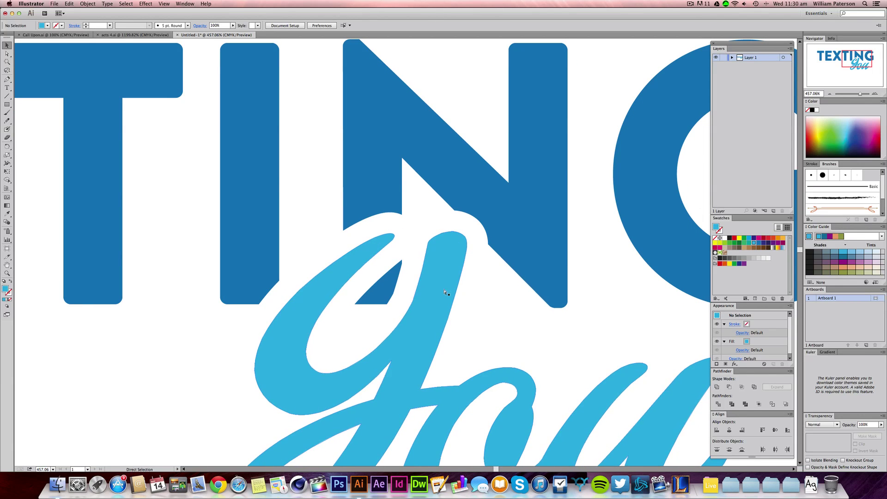
key("super+1")
mouse_move(555, 306)
left_mouse_down()
mouse_move(467, 146)
mouse_move(547, 298)
left_mouse_up()
left_click(528, 123)
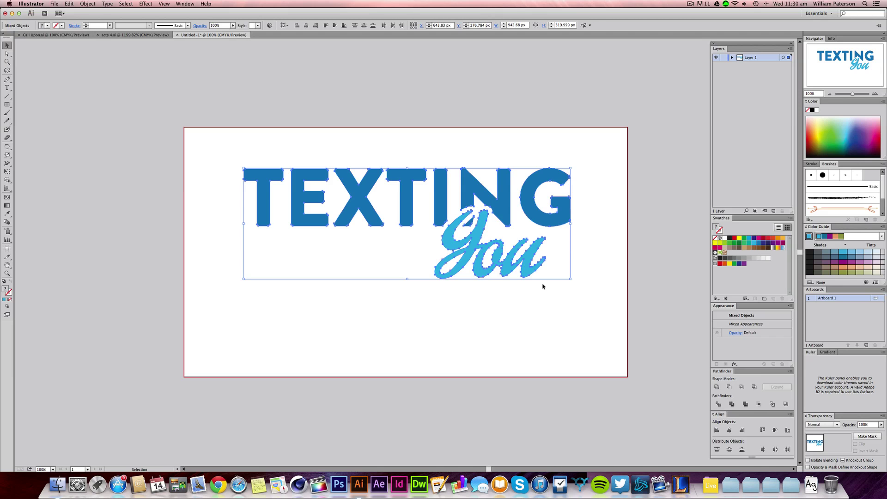
Step: Switch to the Call Upon.ai document and look over the hand-lettered designs on its two artboards
left_click(63, 35)
left_click_drag(402, 193, 715, 267)
left_click_drag(542, 207, 878, 130)
left_click_drag(472, 280, 447, 261)
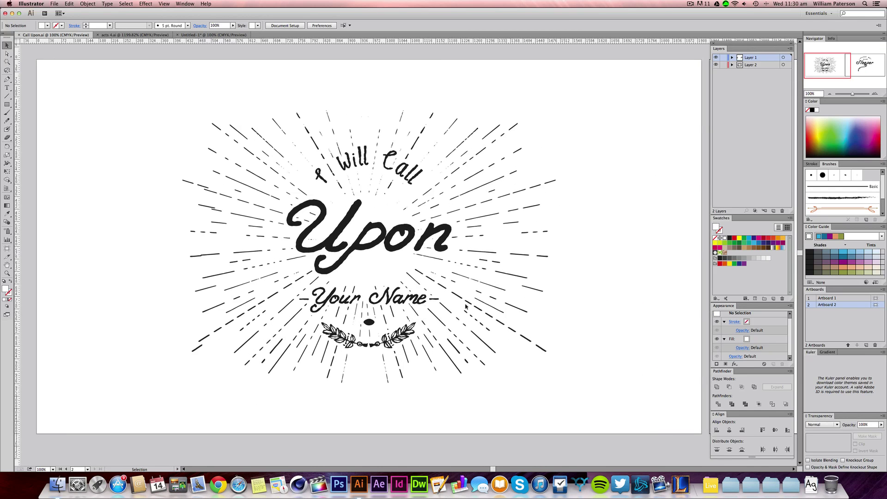
left_click_drag(388, 279, 379, 178)
key("shift+super+a")
scroll(547, 234, "right", 15)
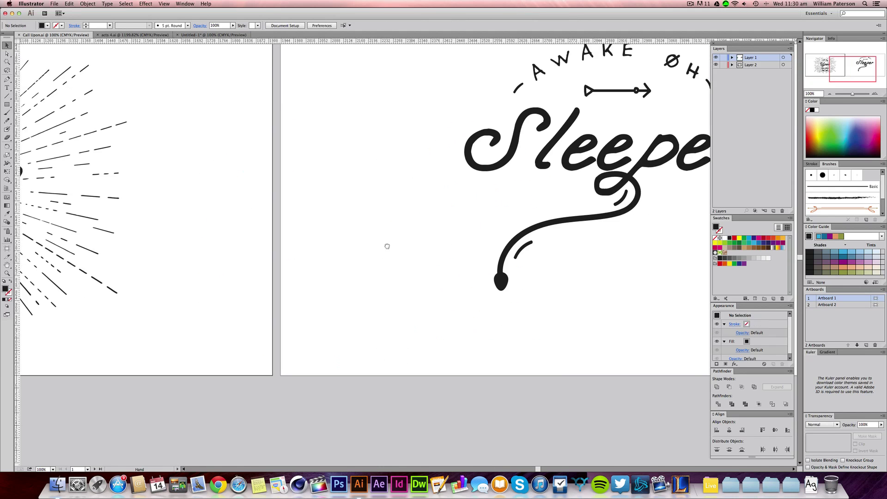
scroll(331, 276, "left", 15)
scroll(332, 275, "up", 2)
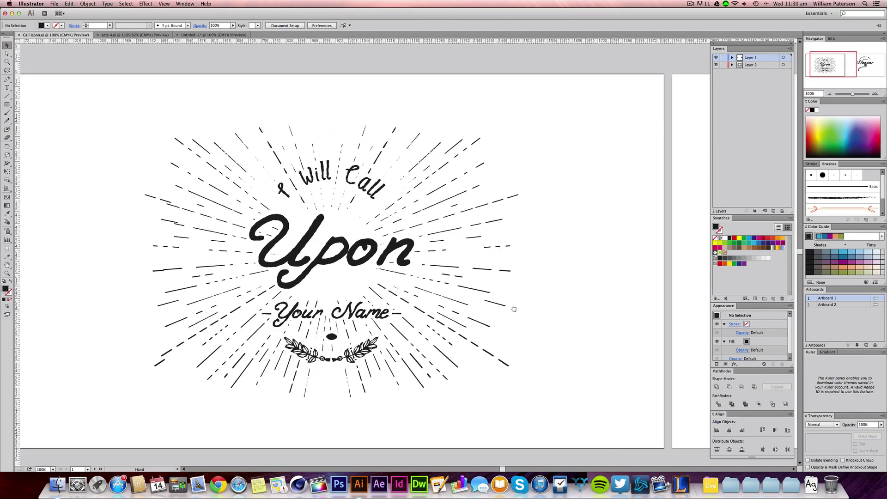
left_click_drag(504, 309, 488, 304)
Step: Switch to the acts 4.ai document and look over the ACTS 4:20 and EPHESIANS 4:20 posters
left_click(193, 35)
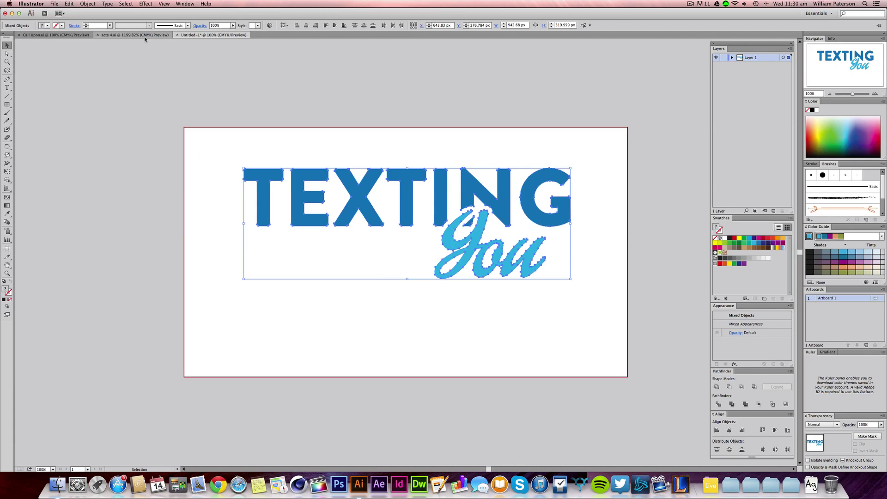
left_click(144, 35)
key("super+0")
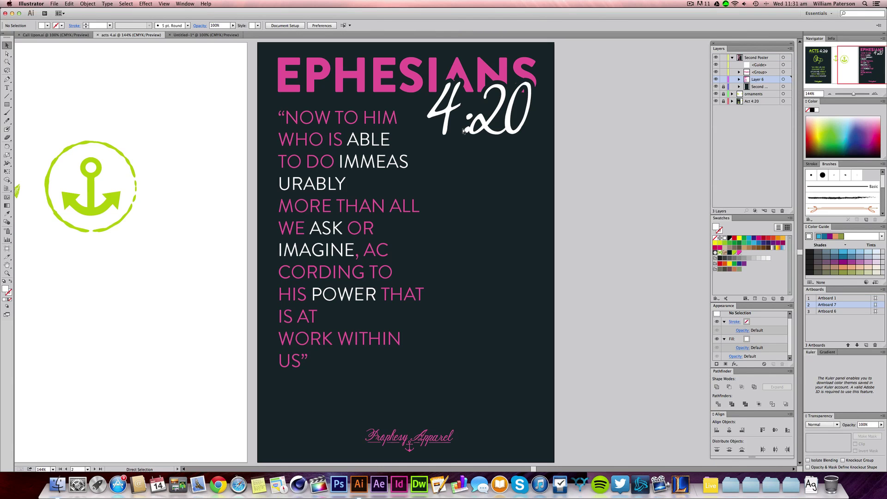
scroll(125, 149, "left", 15)
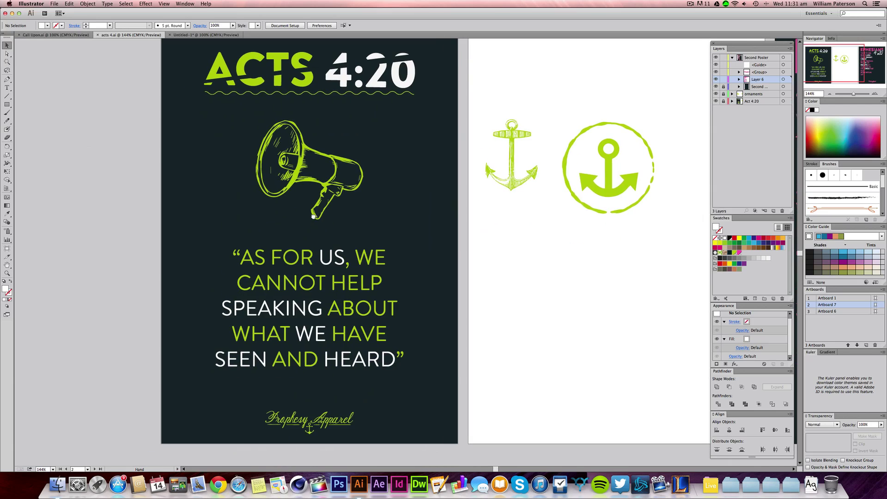
scroll(291, 234, "right", 15)
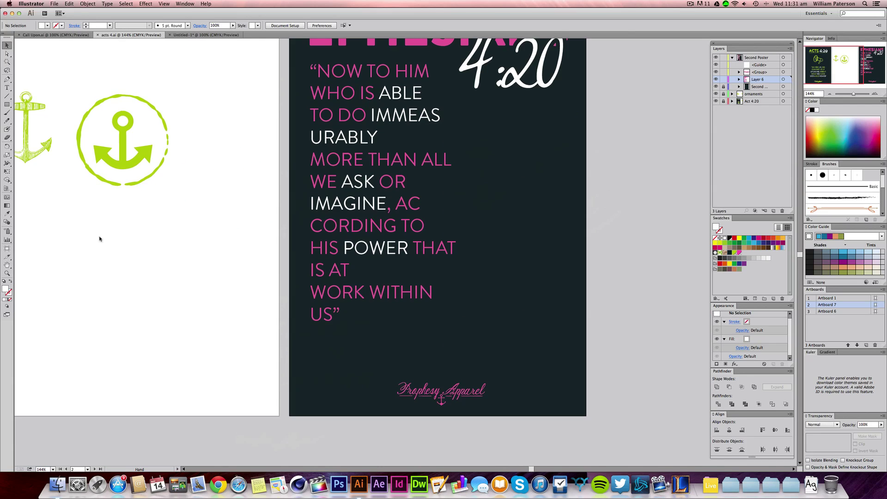
scroll(202, 327, "down", 3)
scroll(202, 327, "left", 2)
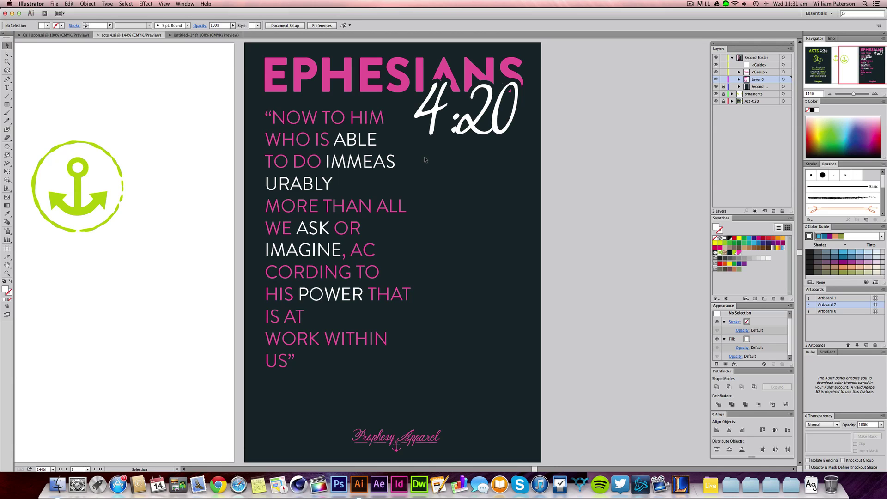
Step: Select the EPHESIANS 4:20 heading group on the poster to inspect its outlines, and clear the selection
left_click_drag(490, 175, 537, 99)
left_click_drag(597, 126, 392, 140)
left_click_drag(457, 174, 529, 131)
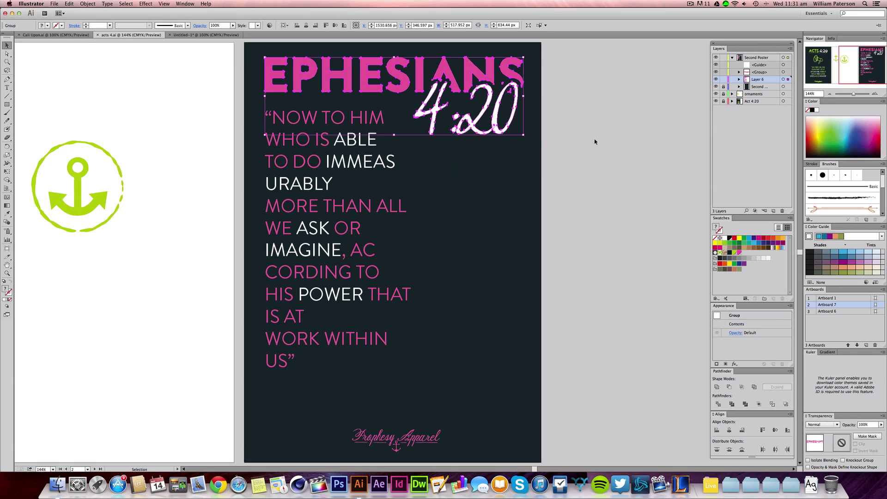
mouse_move(594, 140)
left_mouse_down()
mouse_move(555, 146)
mouse_move(470, 133)
left_mouse_up()
left_click(589, 195)
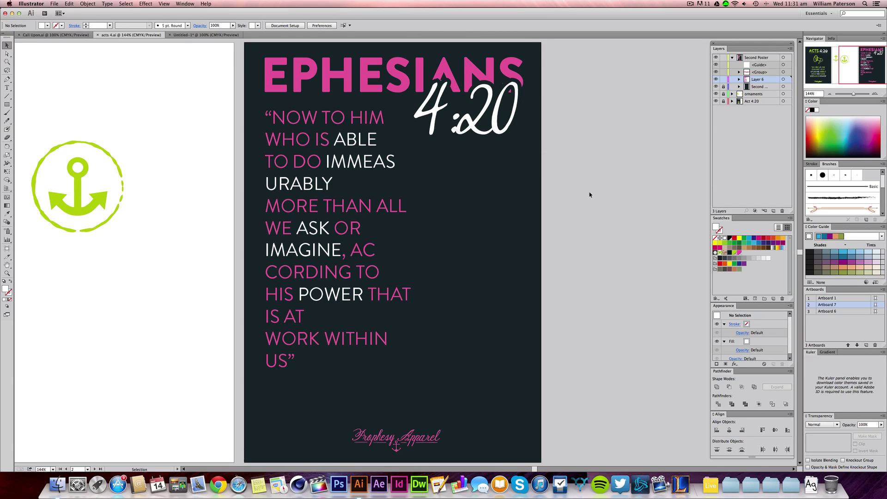